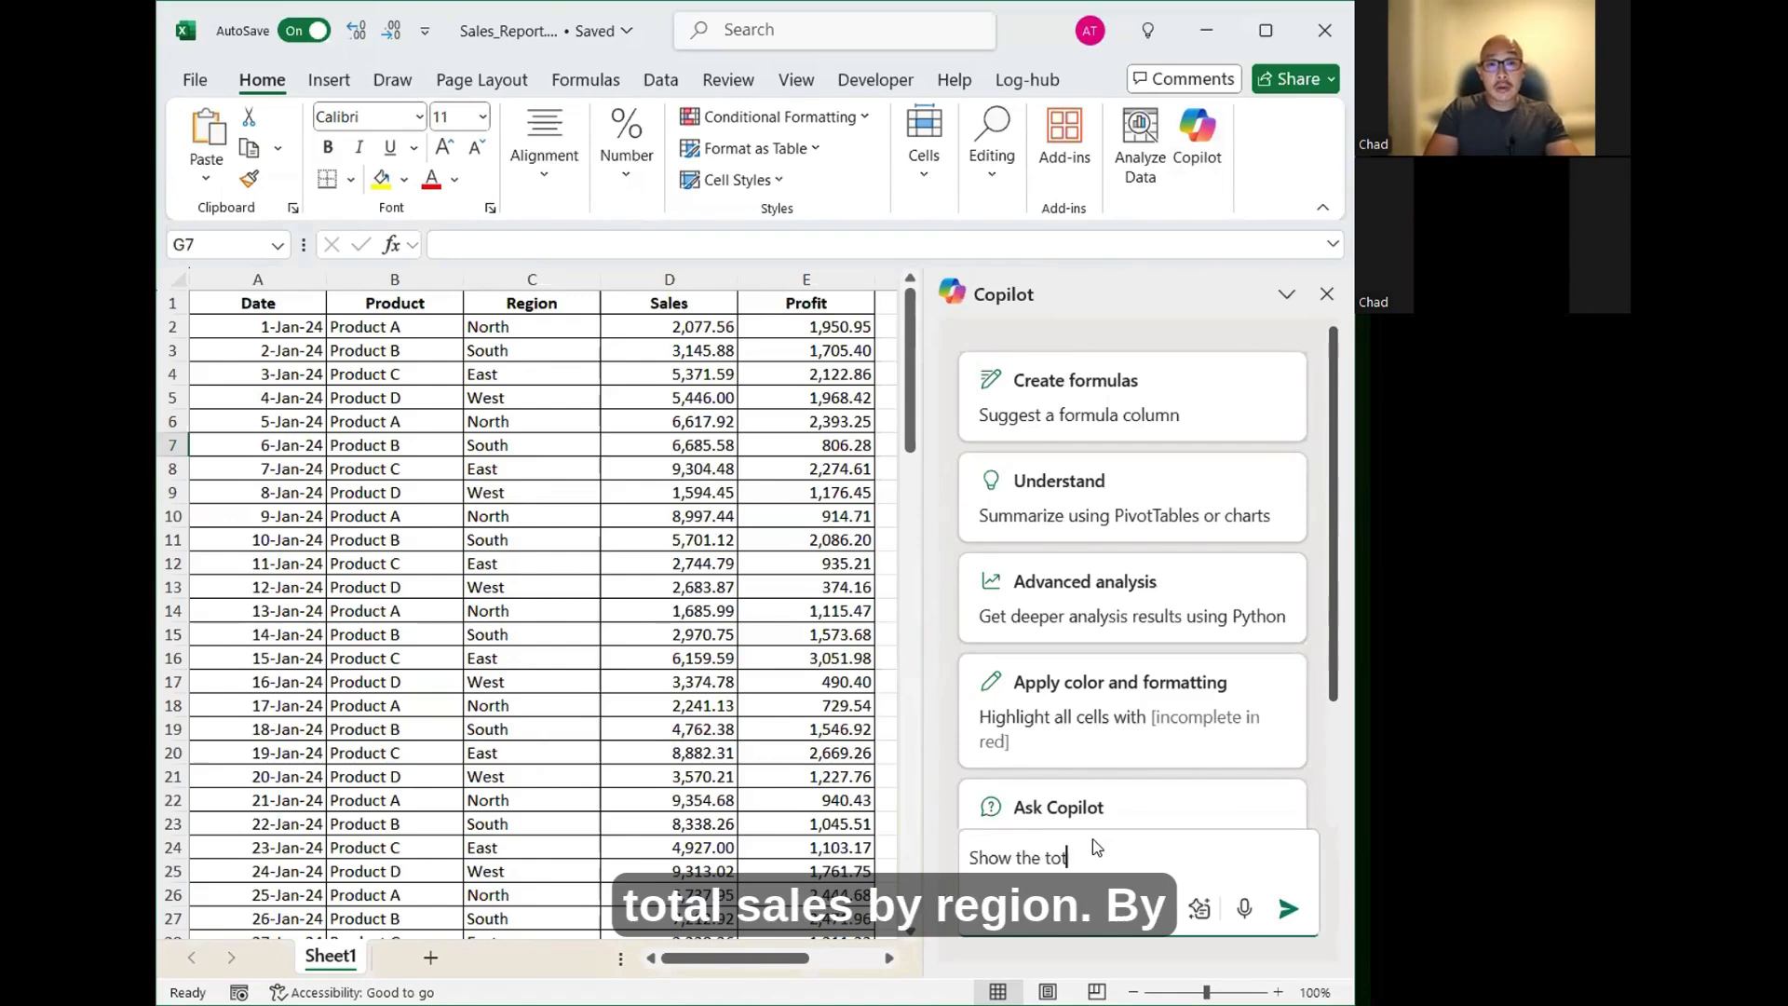
Step: Ask Copilot to "Show the total sales by region" and review its chart and answer
text(region)
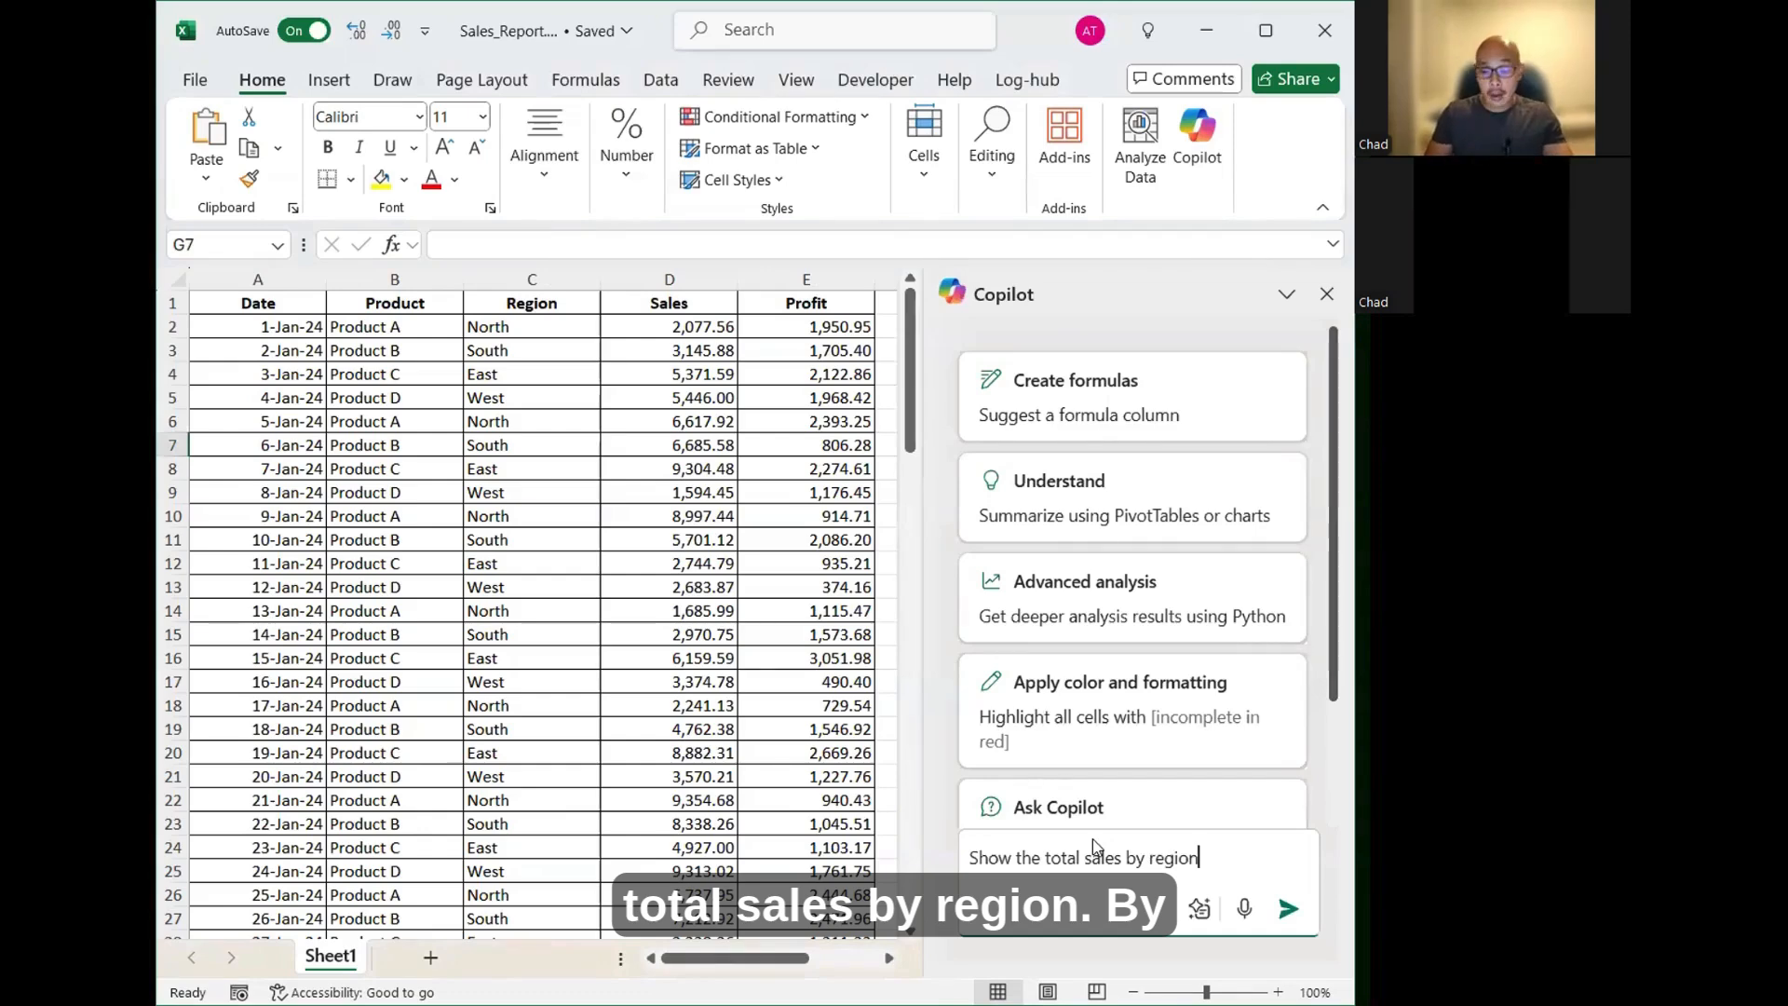
key(Return)
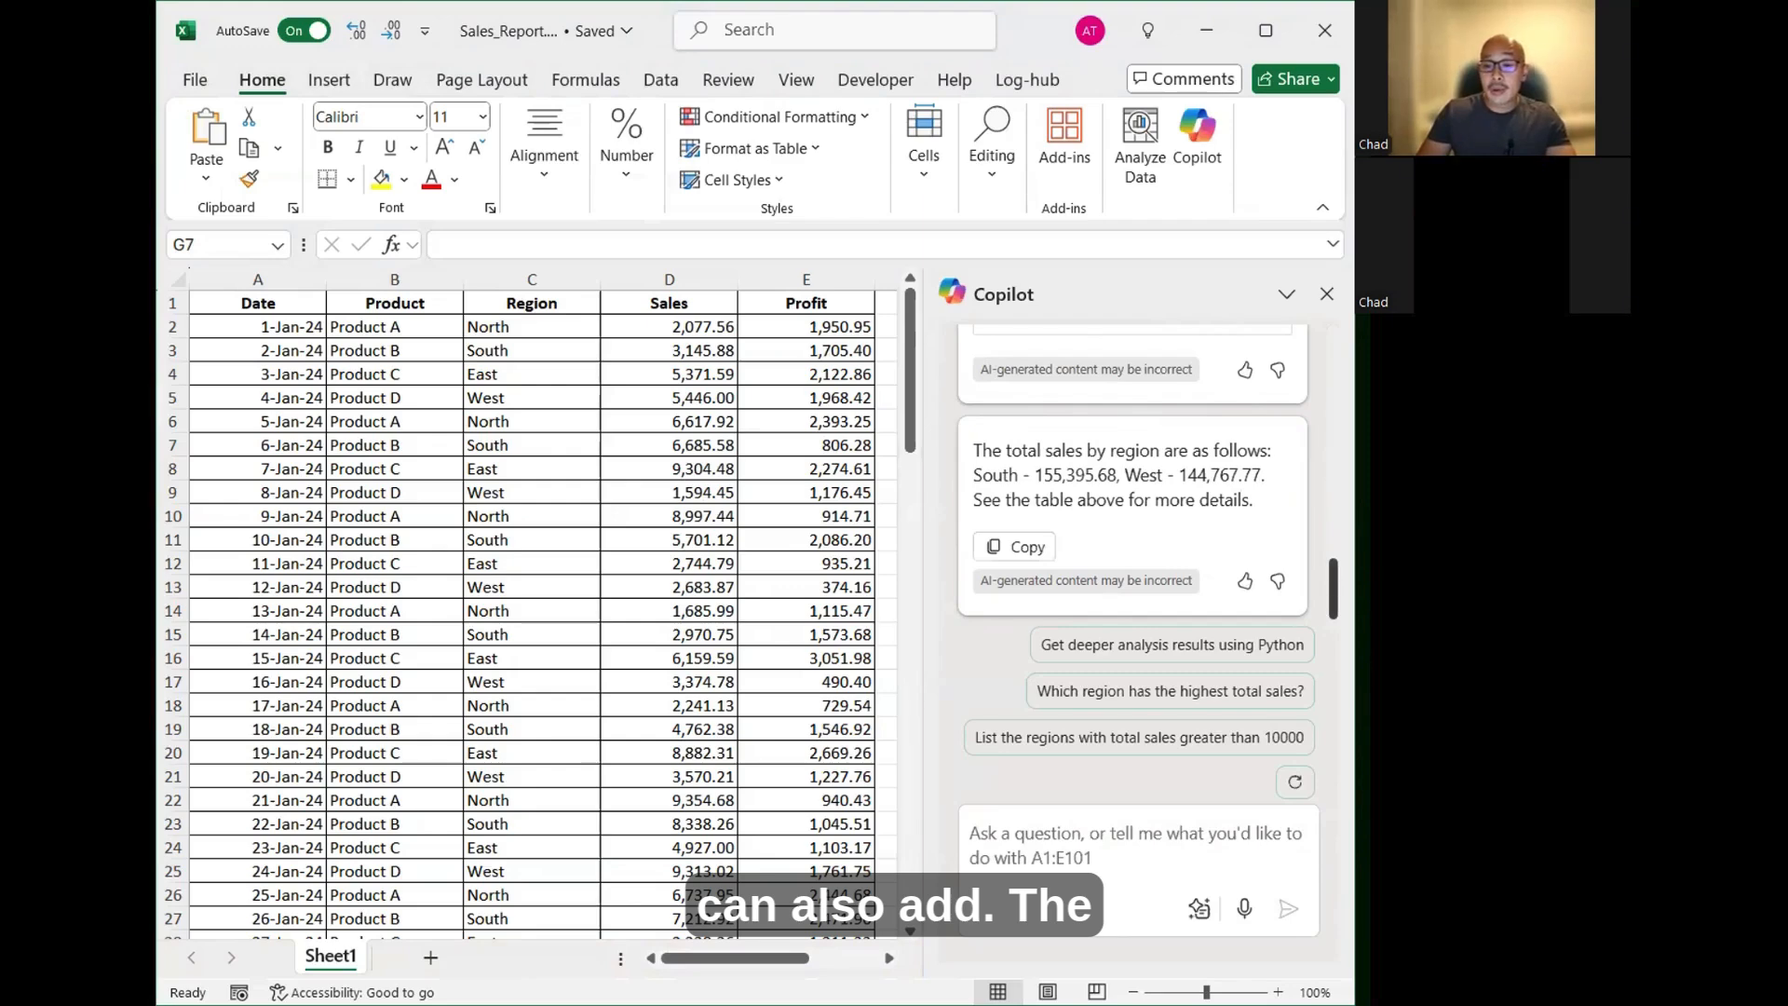
scroll(1323, 556, up, 5)
scroll(1323, 556, down, 2)
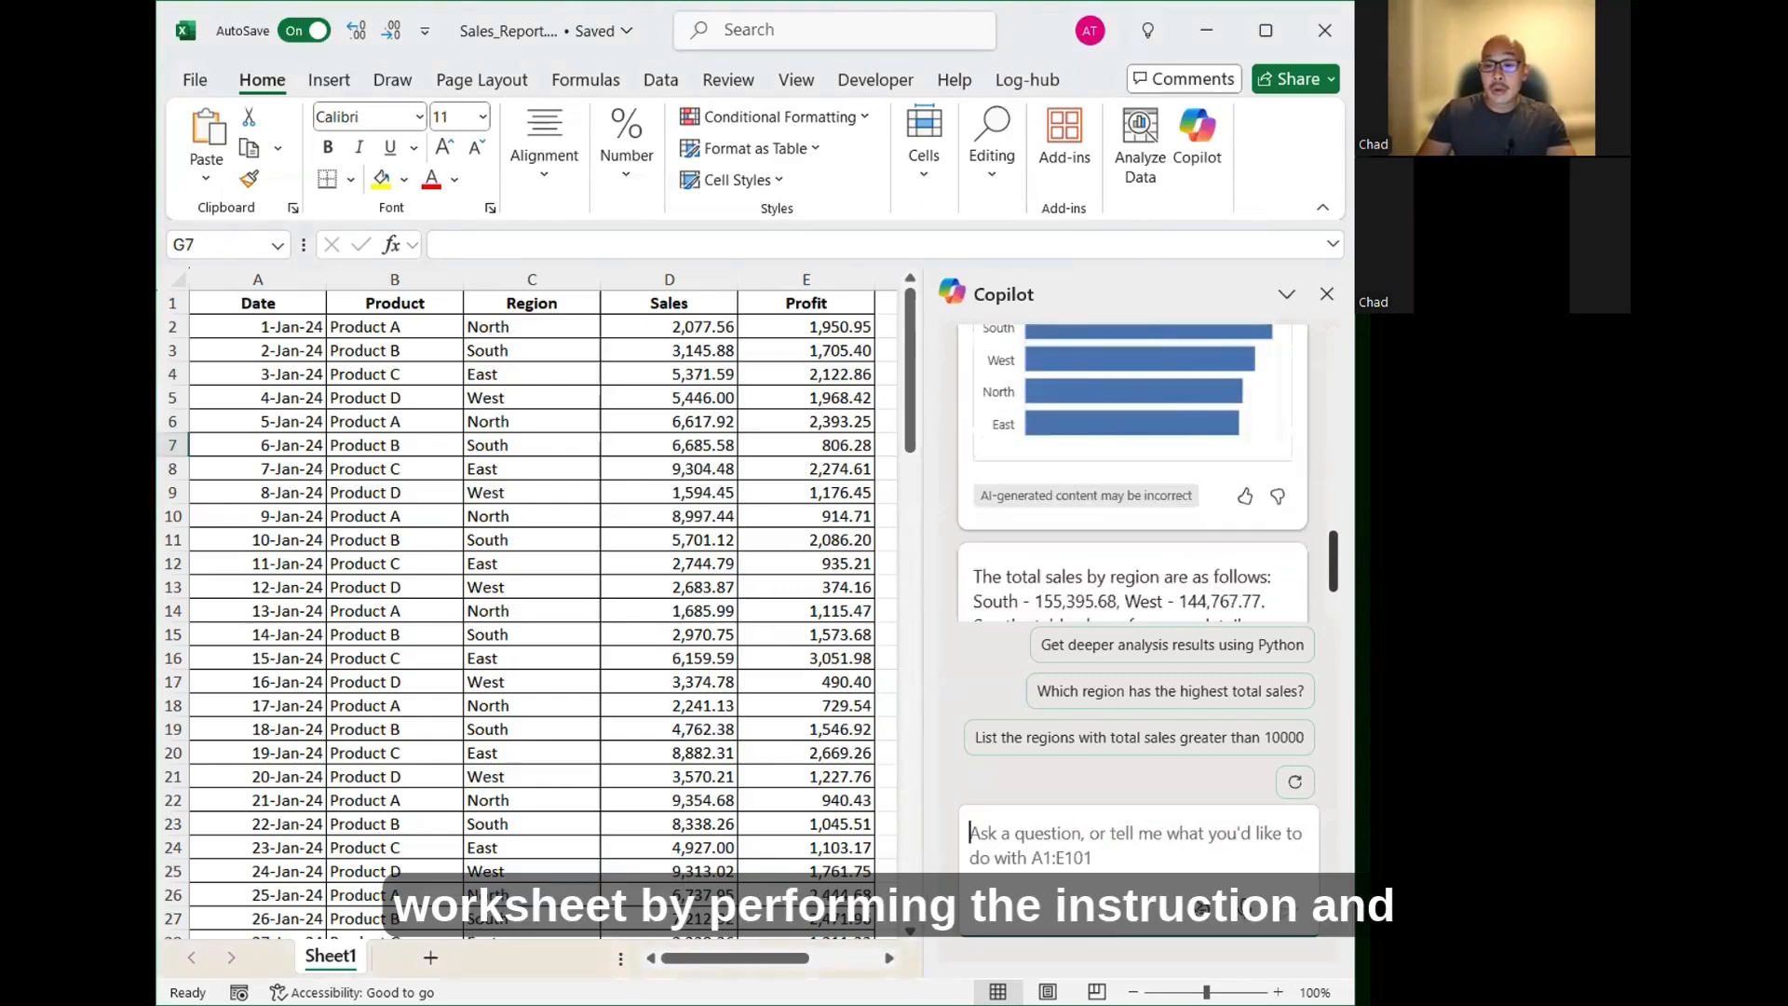
Step: Send Copilot the prompt "Add pivot chart and pivot table to new worksheet"
text(Add)
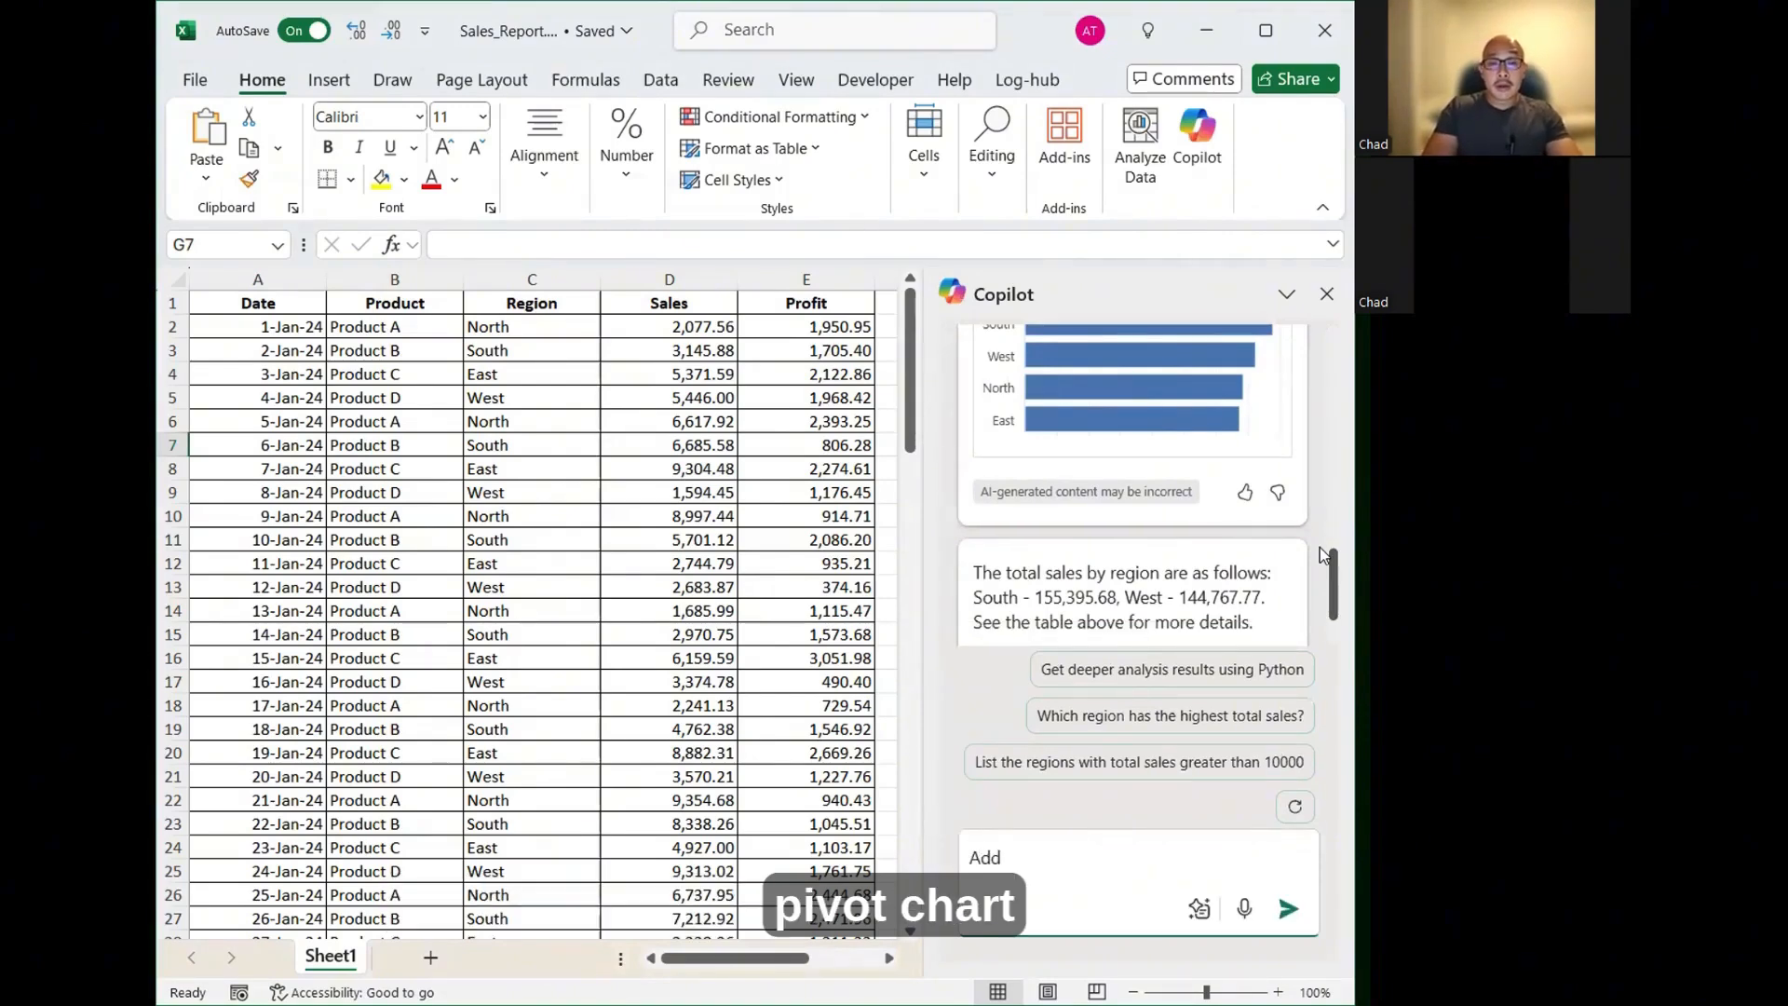
text( pivot chart and )
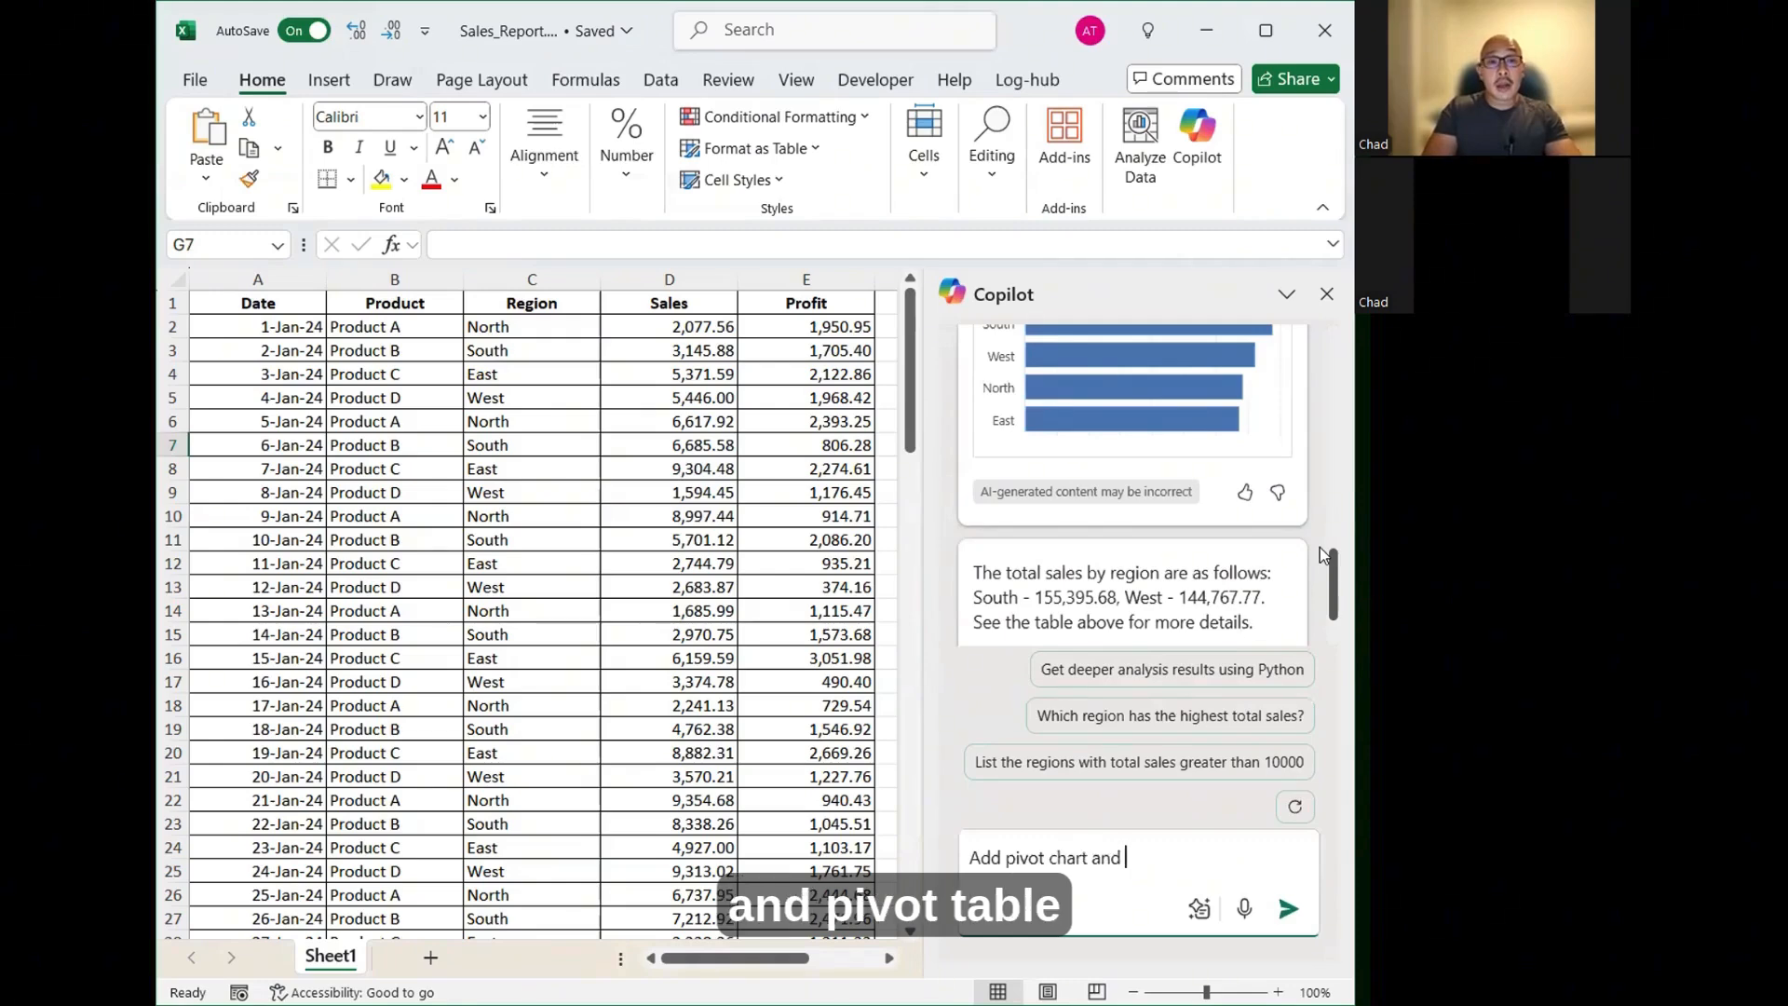
text(pivot table)
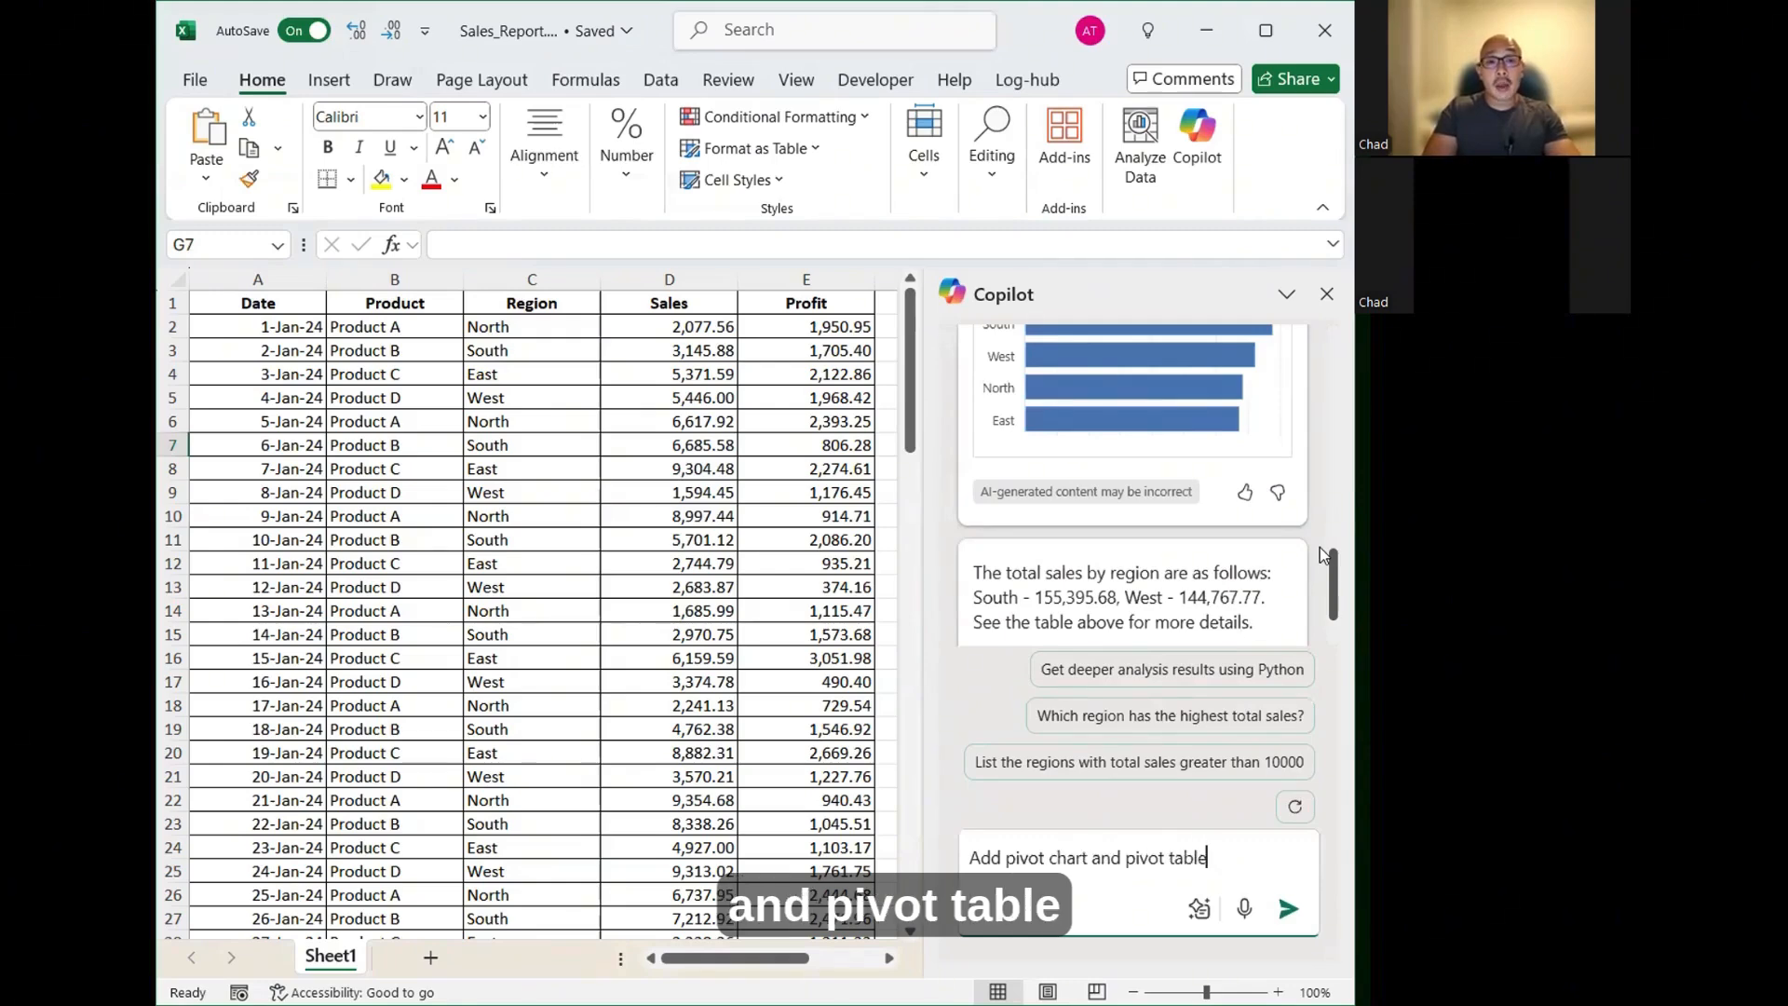
text(t o new worksheet)
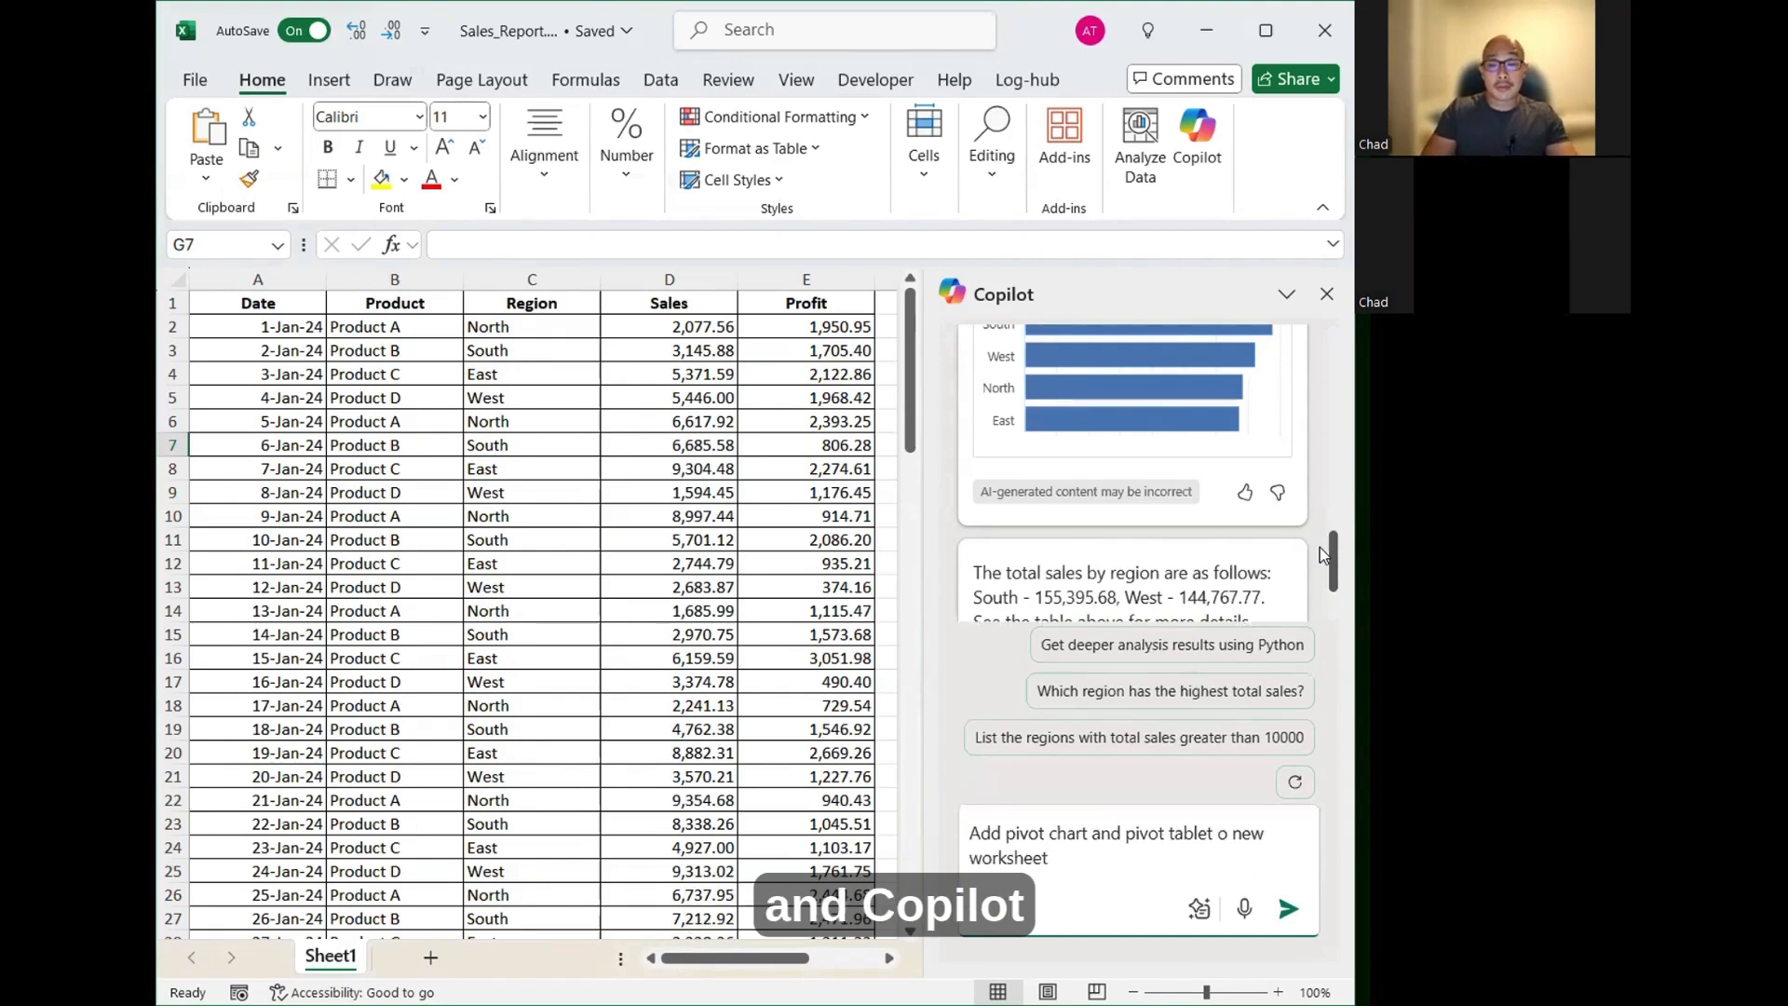
key(ctrl+Left)
key(ctrl+Left)
key(ctrl+Left)
key(BackSpace)
key(Left)
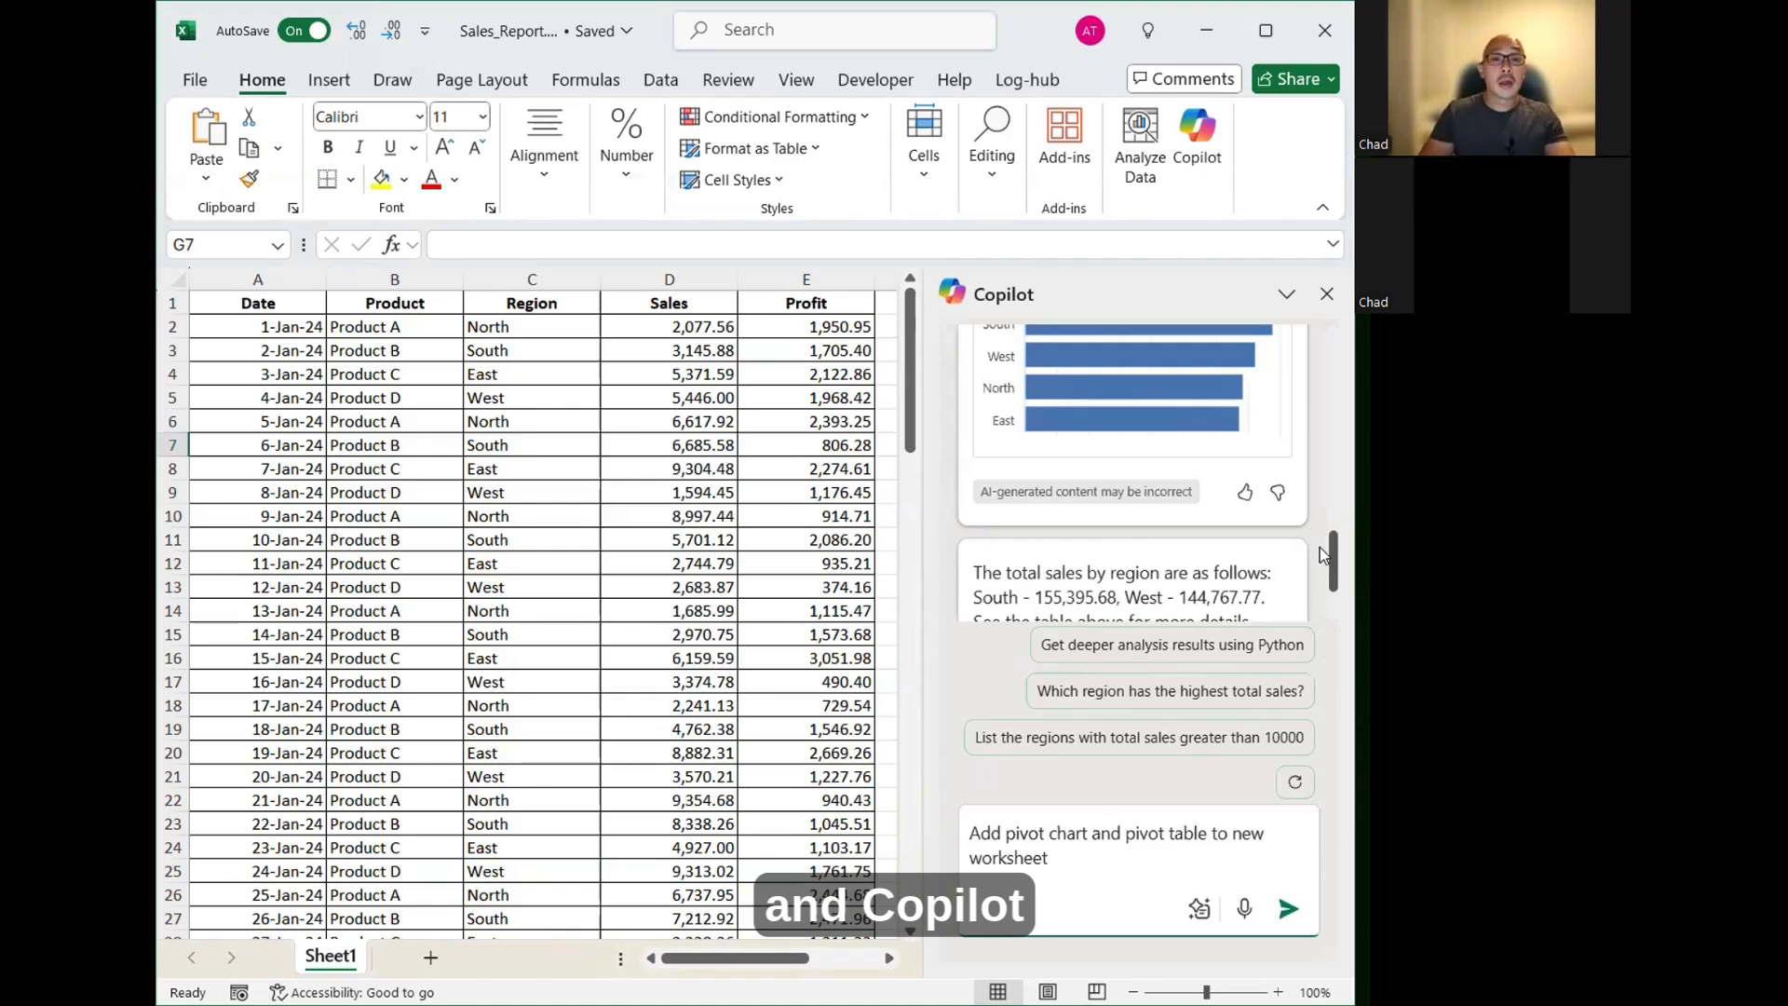
key(Return)
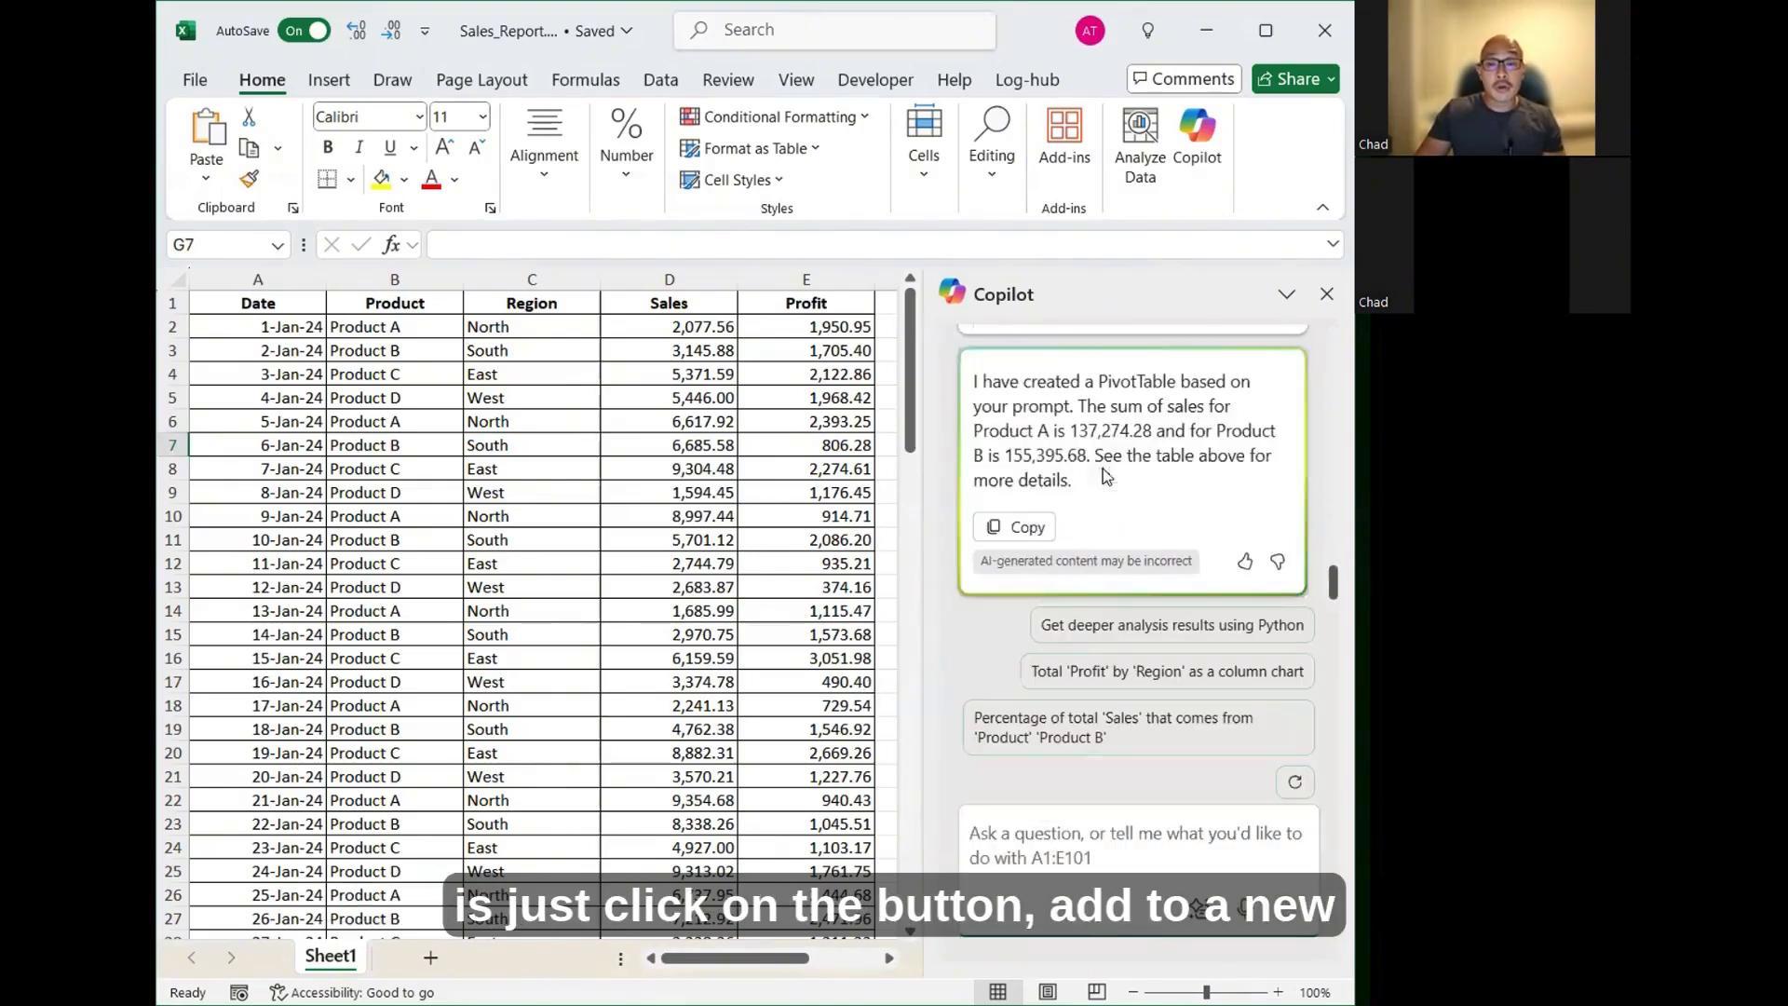
Step: Add Copilot's suggested PivotTable to a new sheet and return to the source data
scroll(1106, 501, up, 3)
click(1105, 515)
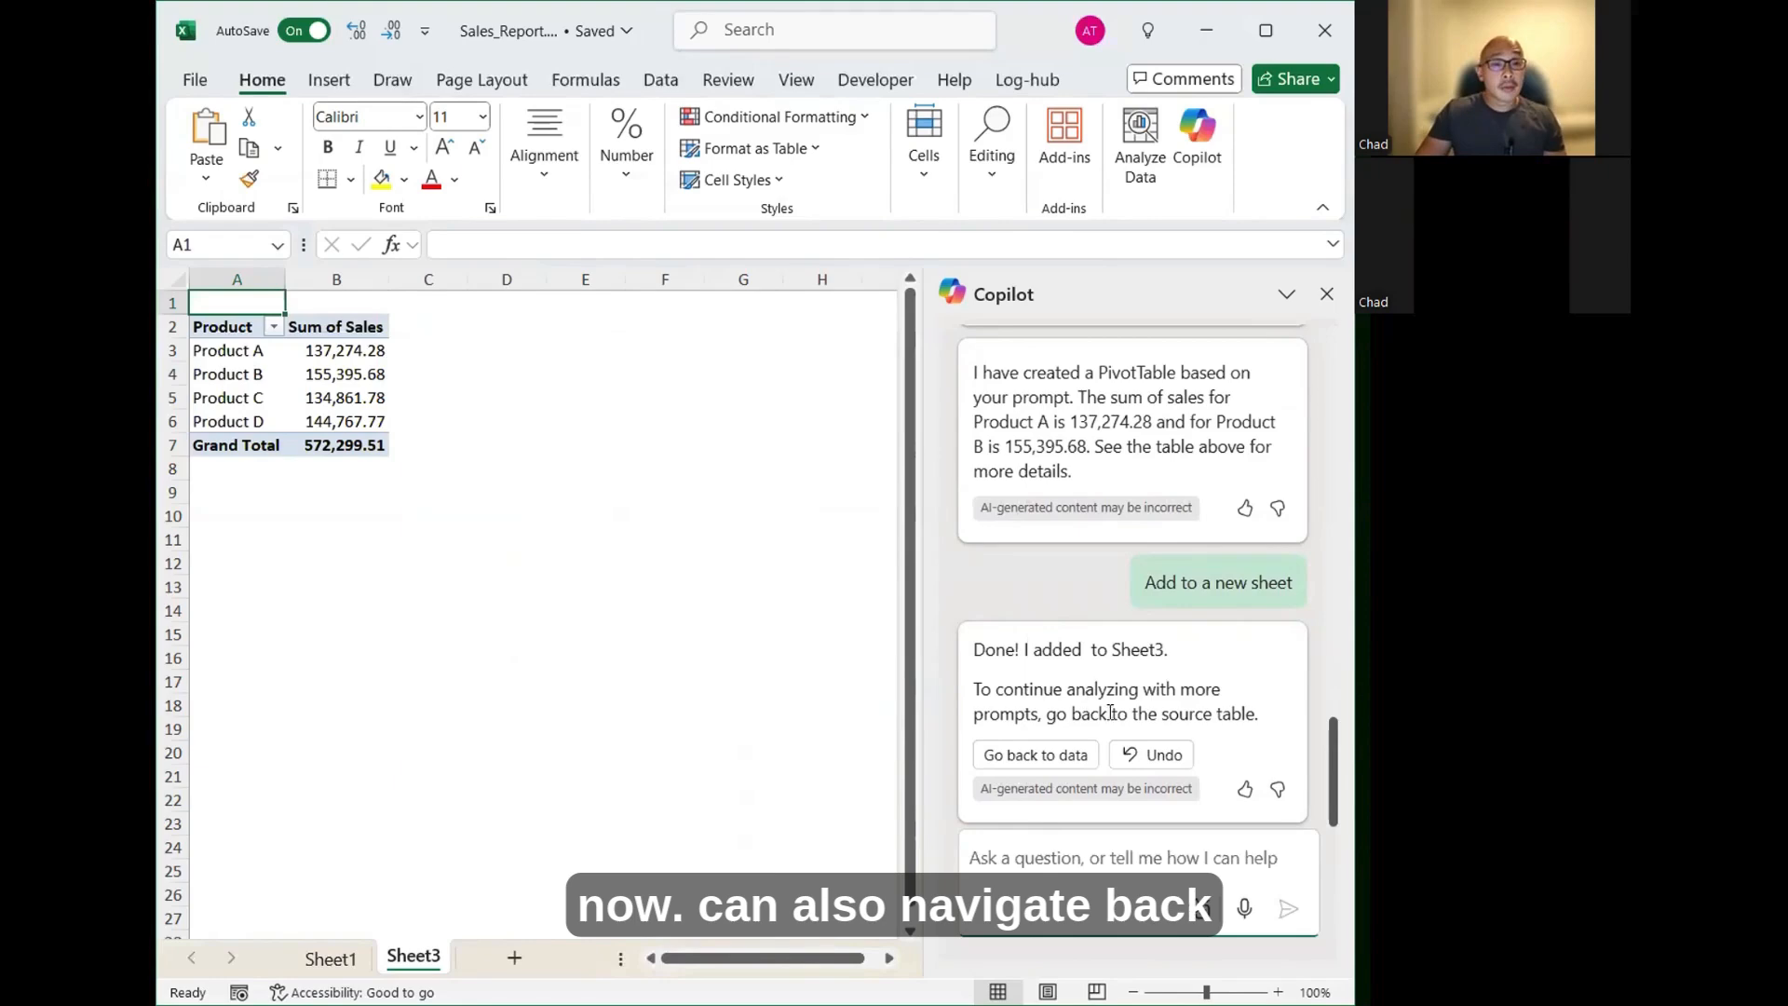
click(1048, 756)
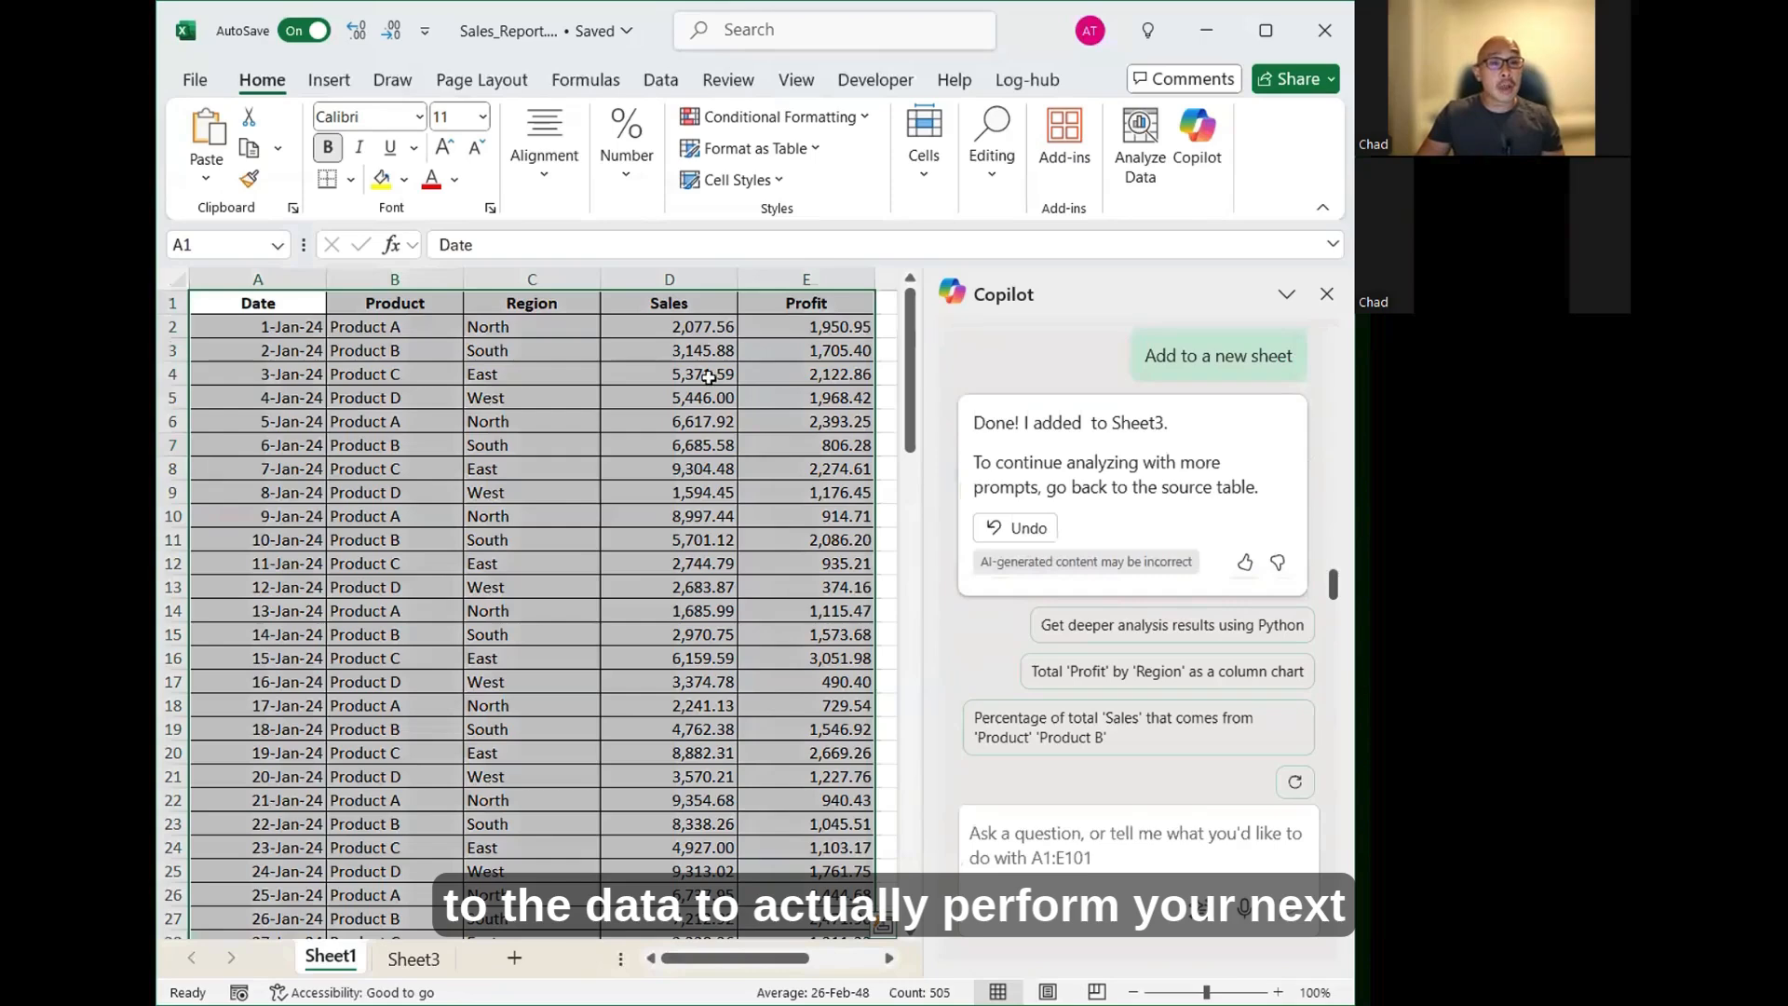
click(521, 477)
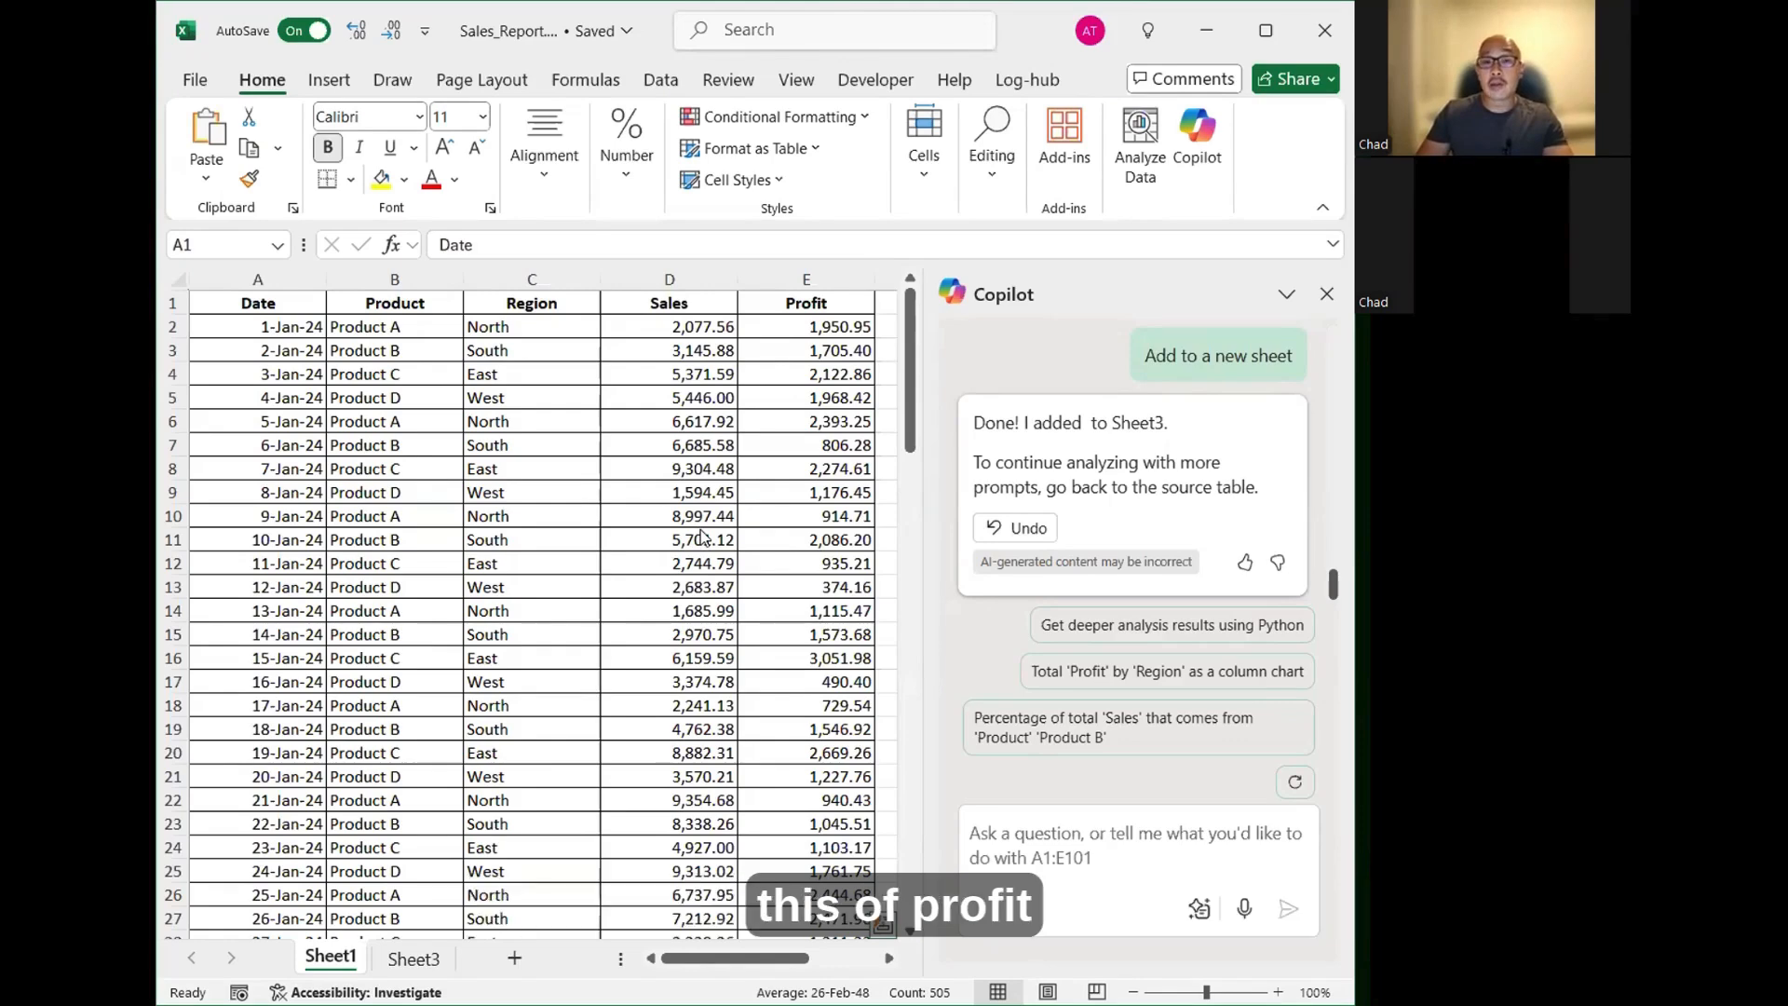
Step: Calculate the first row's profit margin in cell F2 with =E2/D2, and clear the cell again
key(ctrl+Right)
key(Right)
key(Down)
text(=)
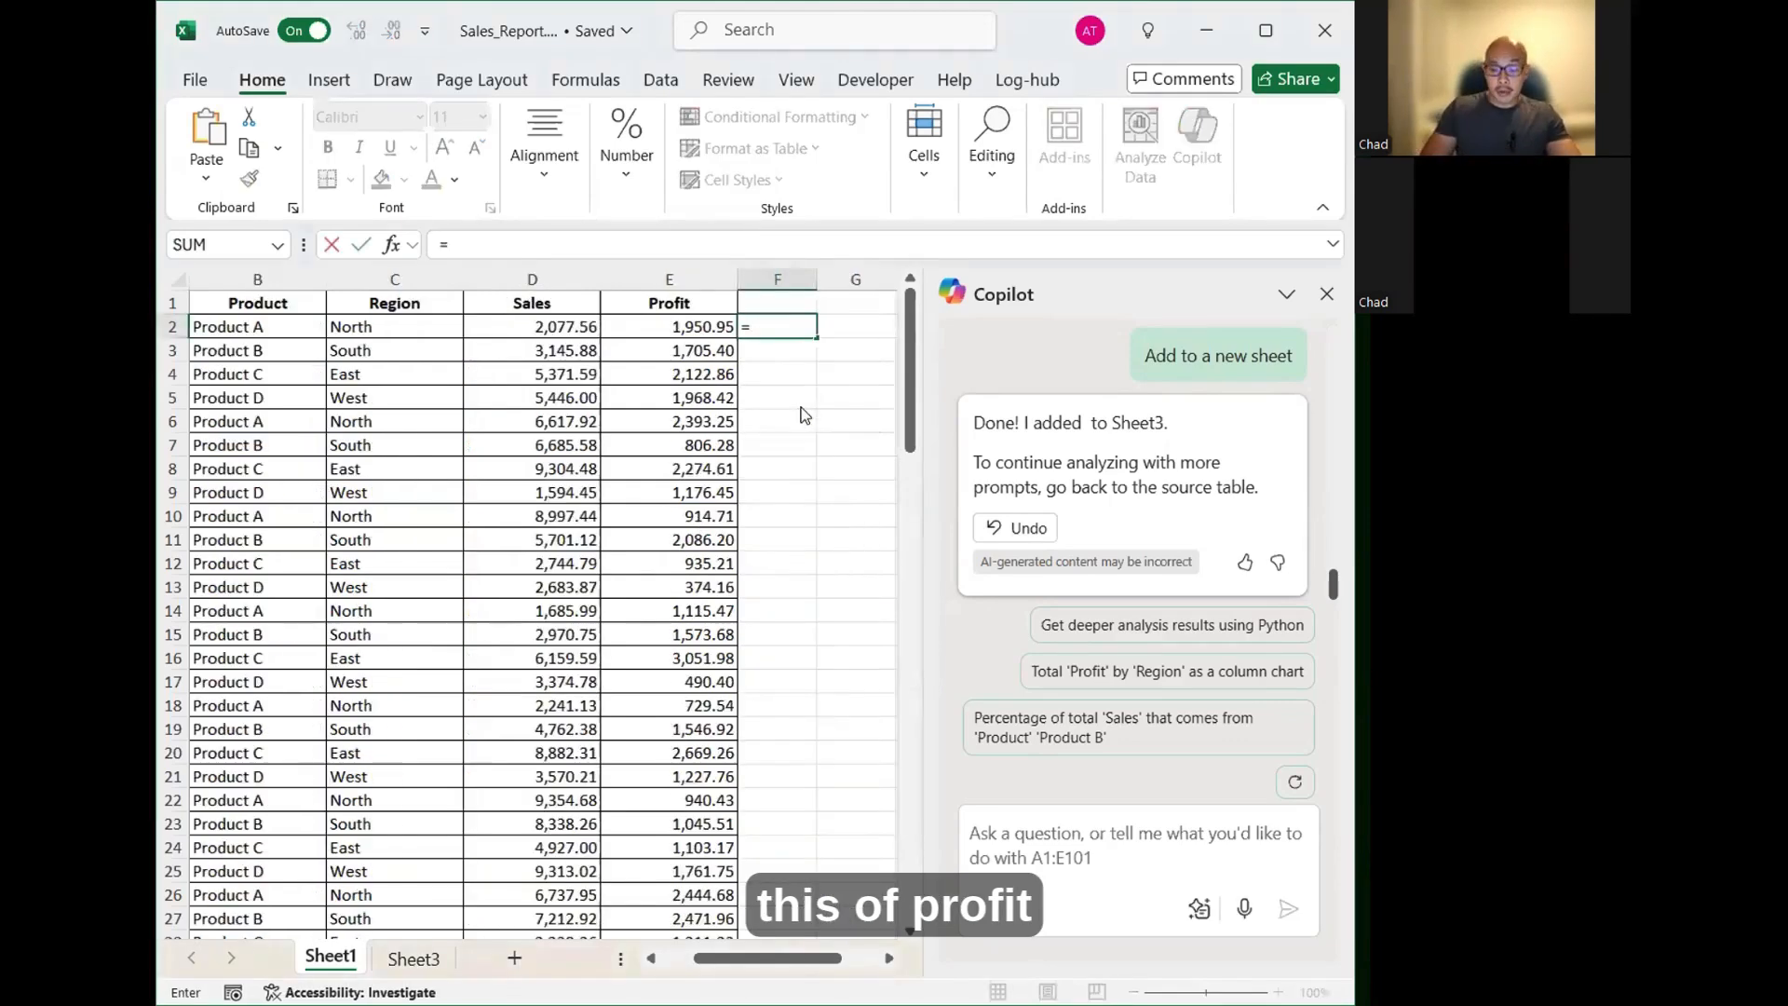
key(Left)
text(/)
key(Left)
key(Left)
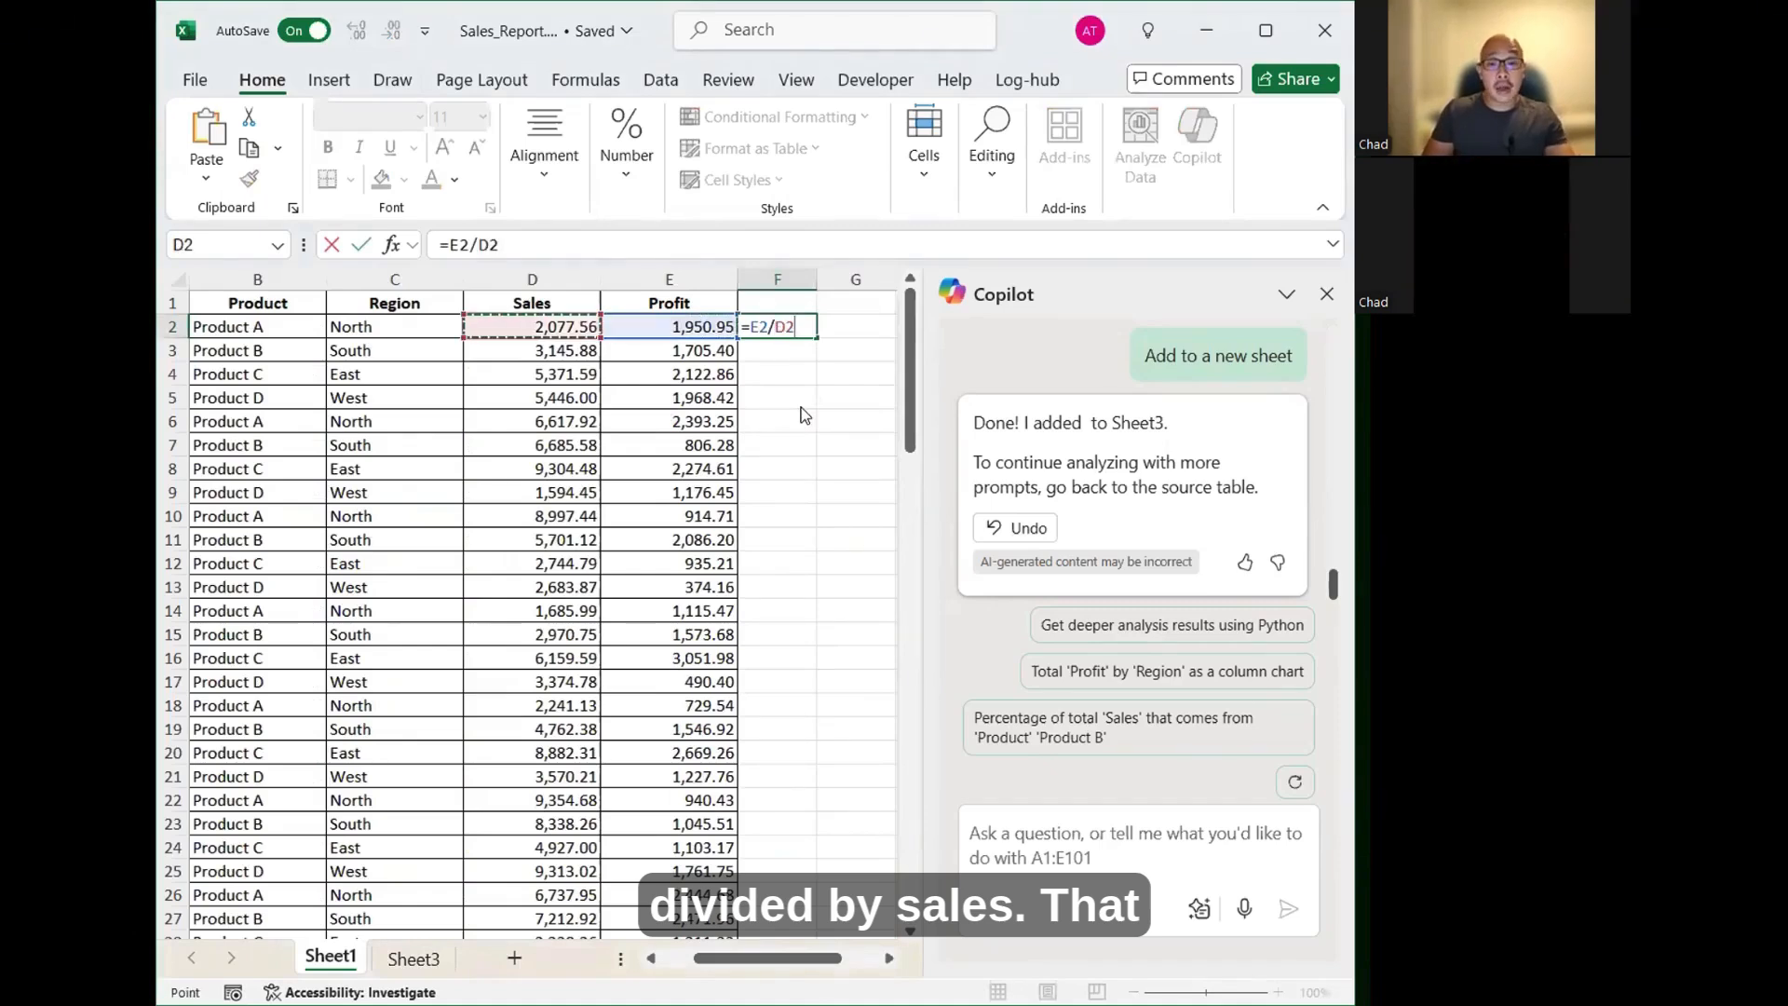
key(Return)
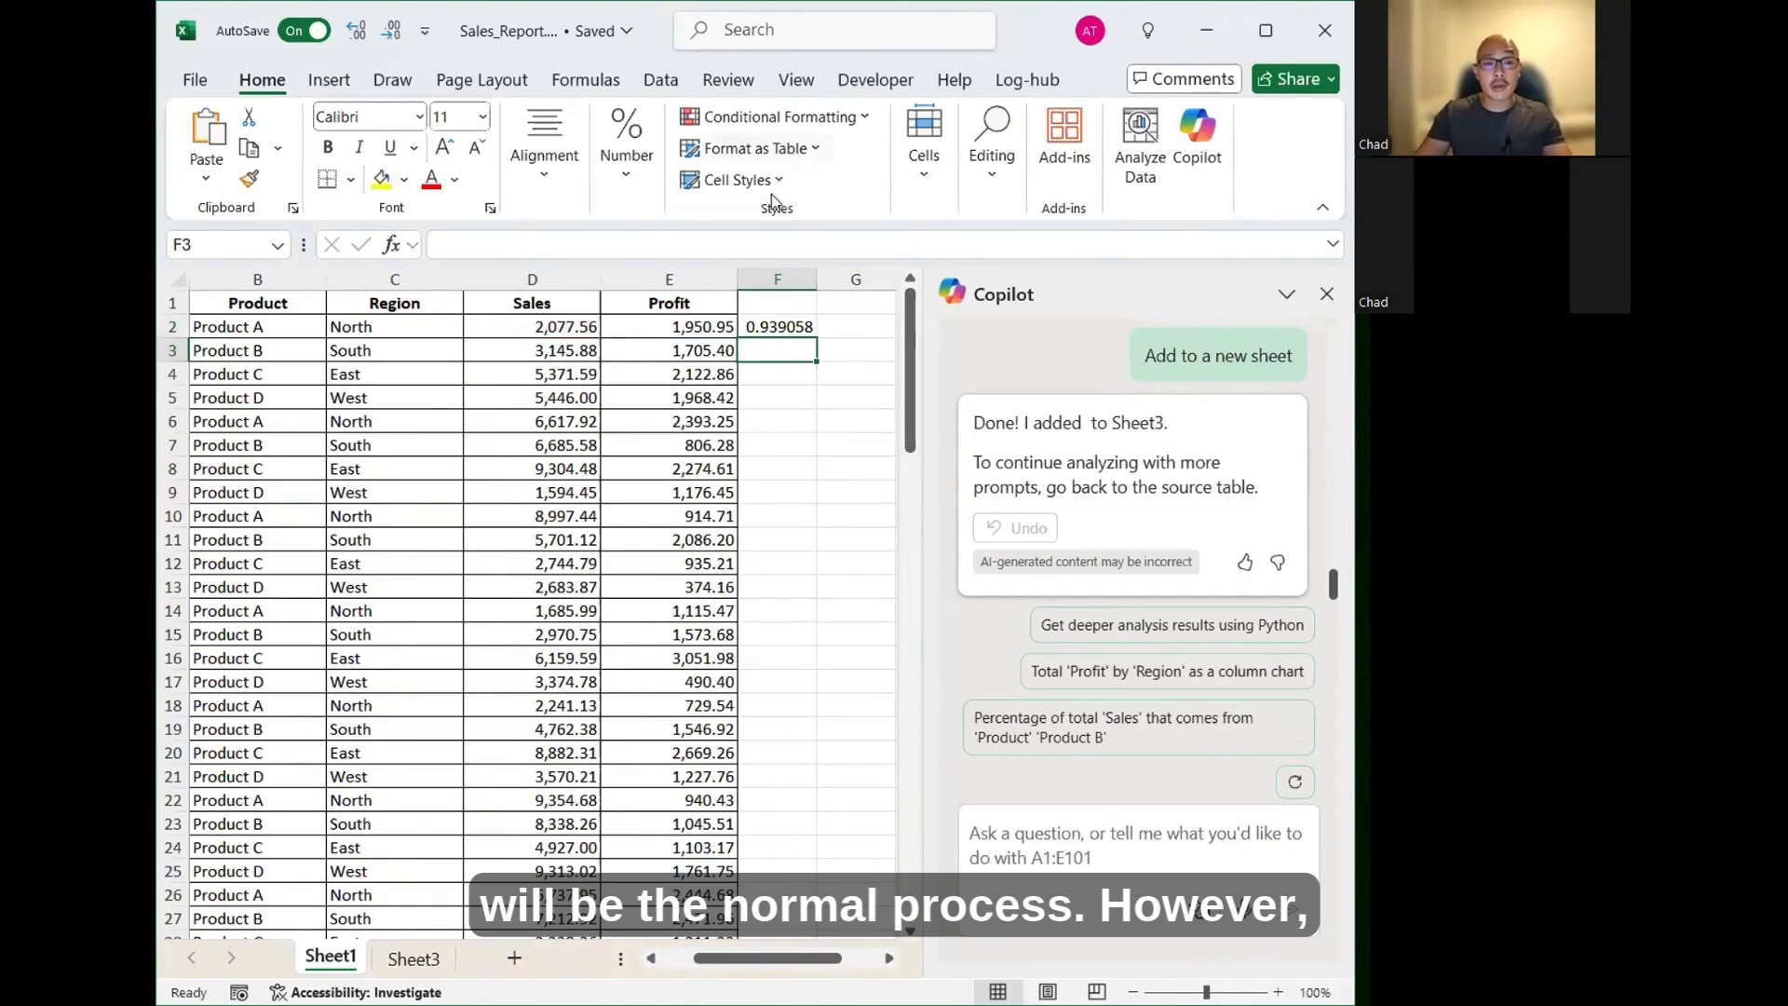
key(Up)
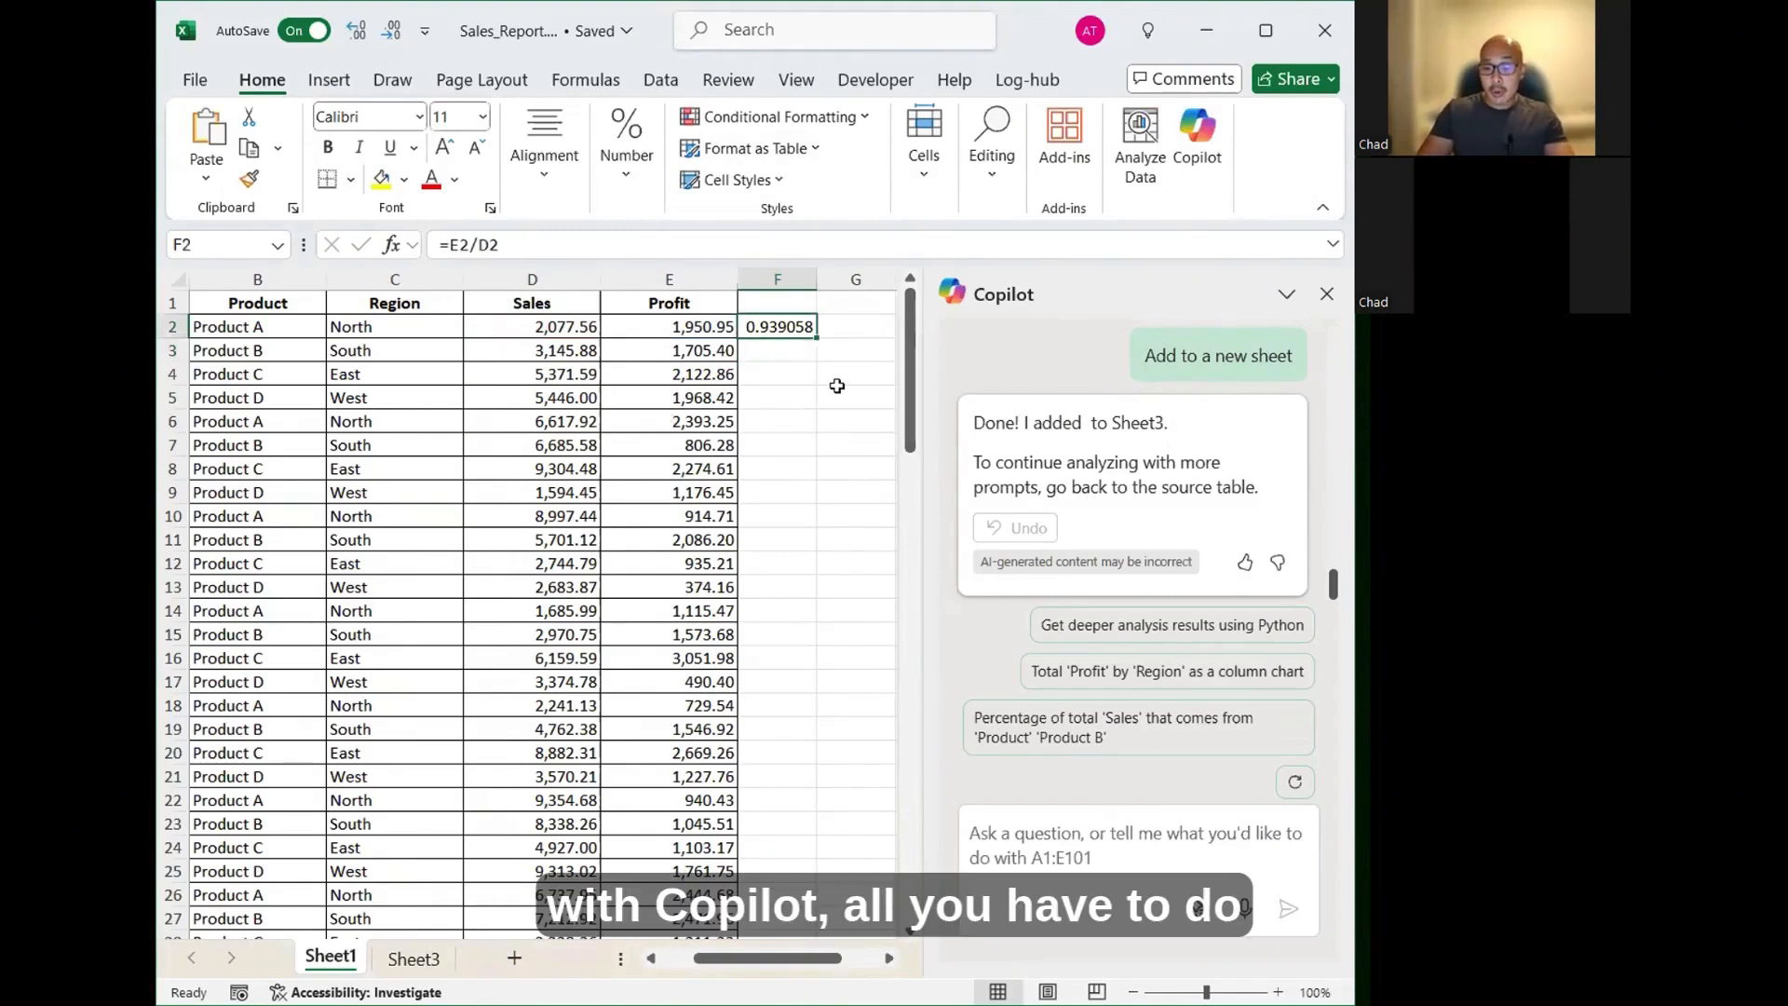
key(Delete)
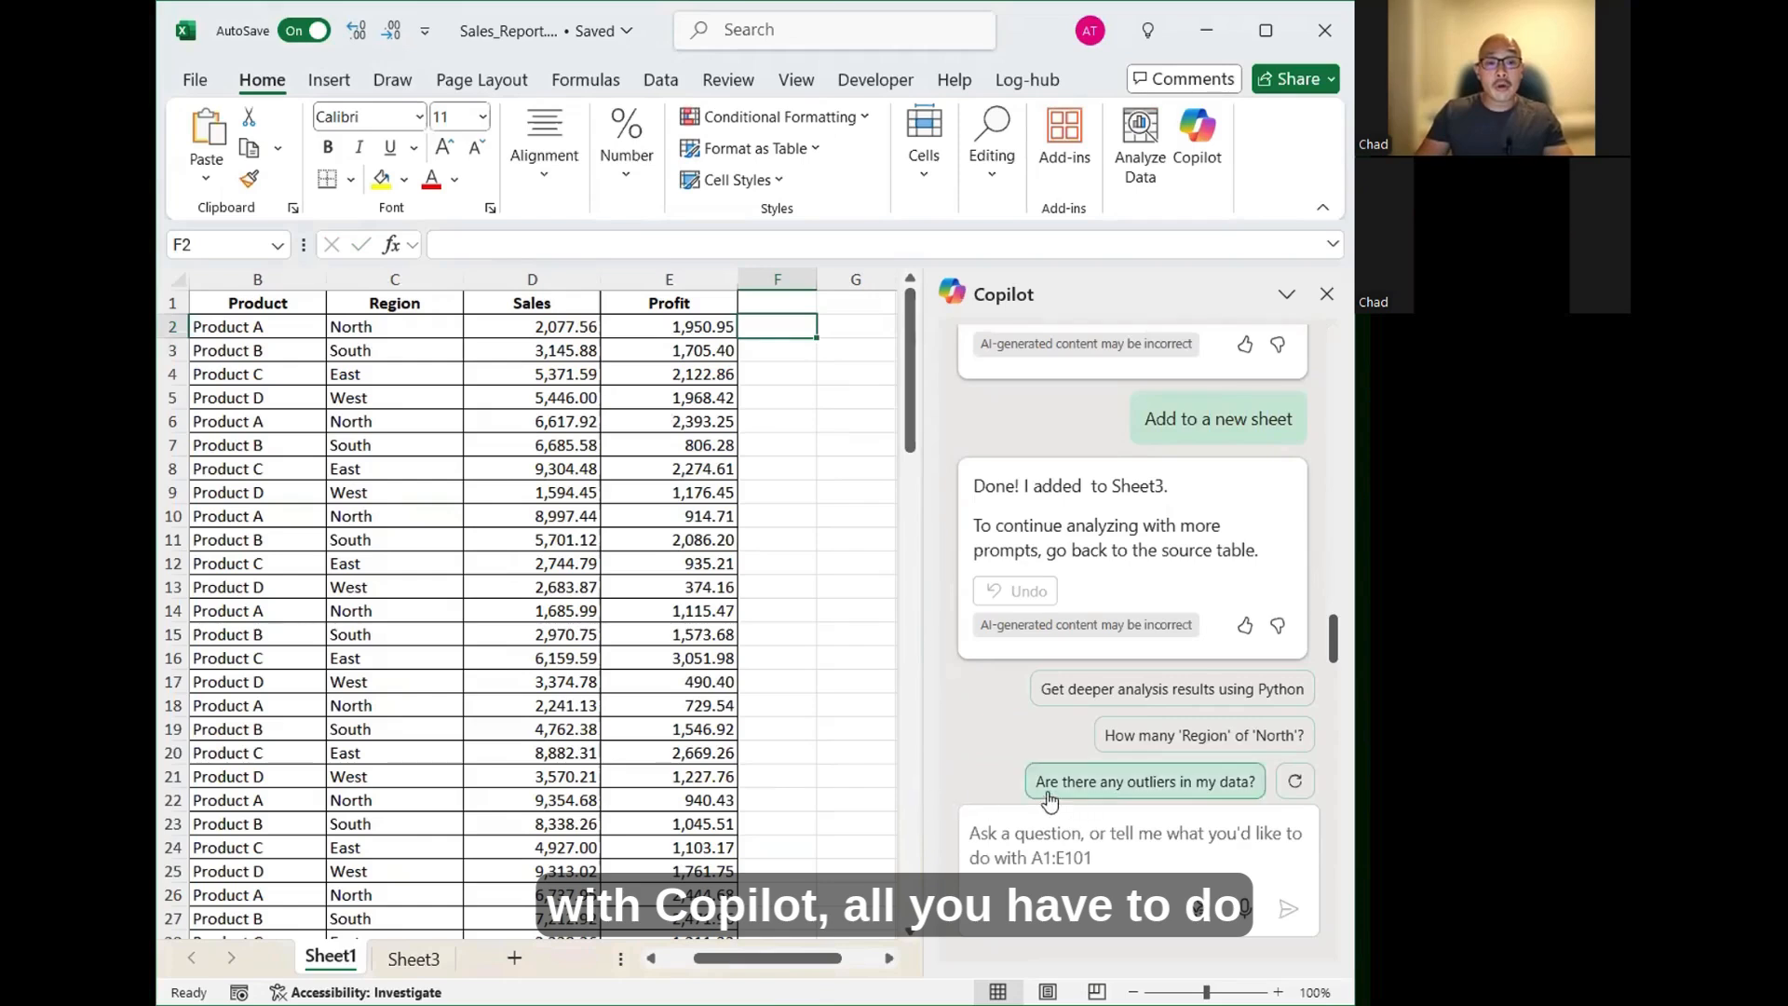
Step: Prompt Copilot with "Add a column calculating profit margin for each row" and insert the suggested Profit Margin column
click(1112, 838)
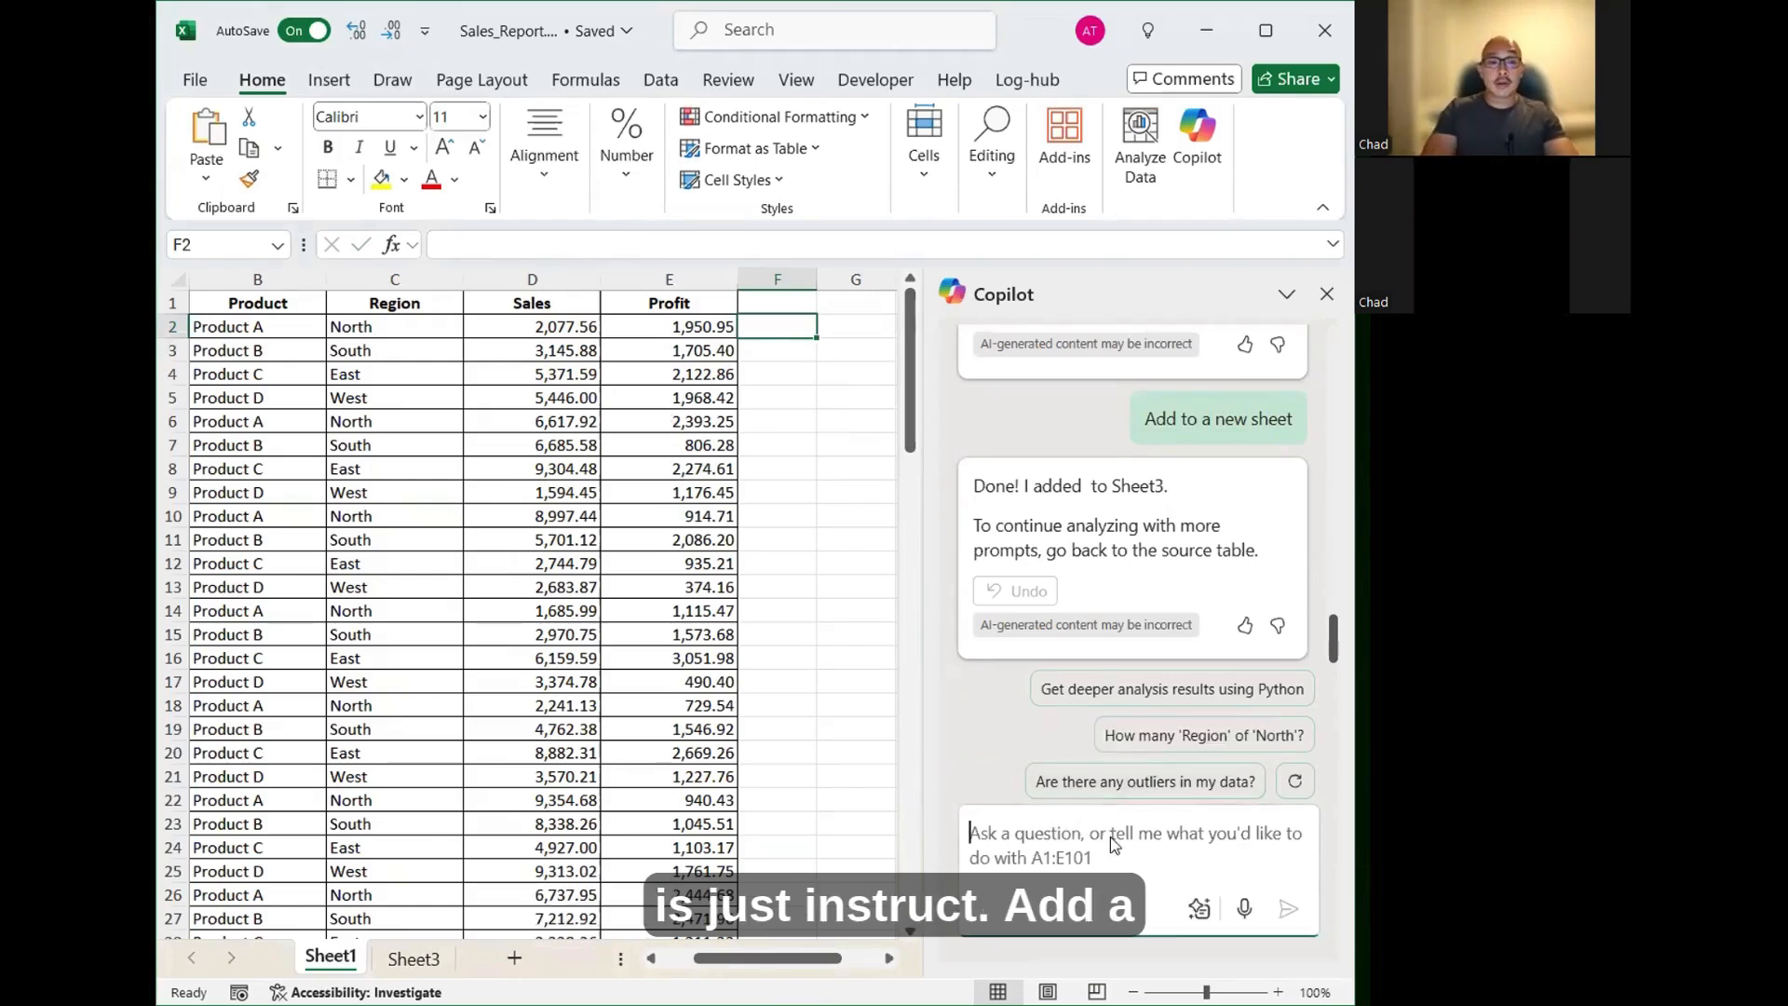
text(Add a column )
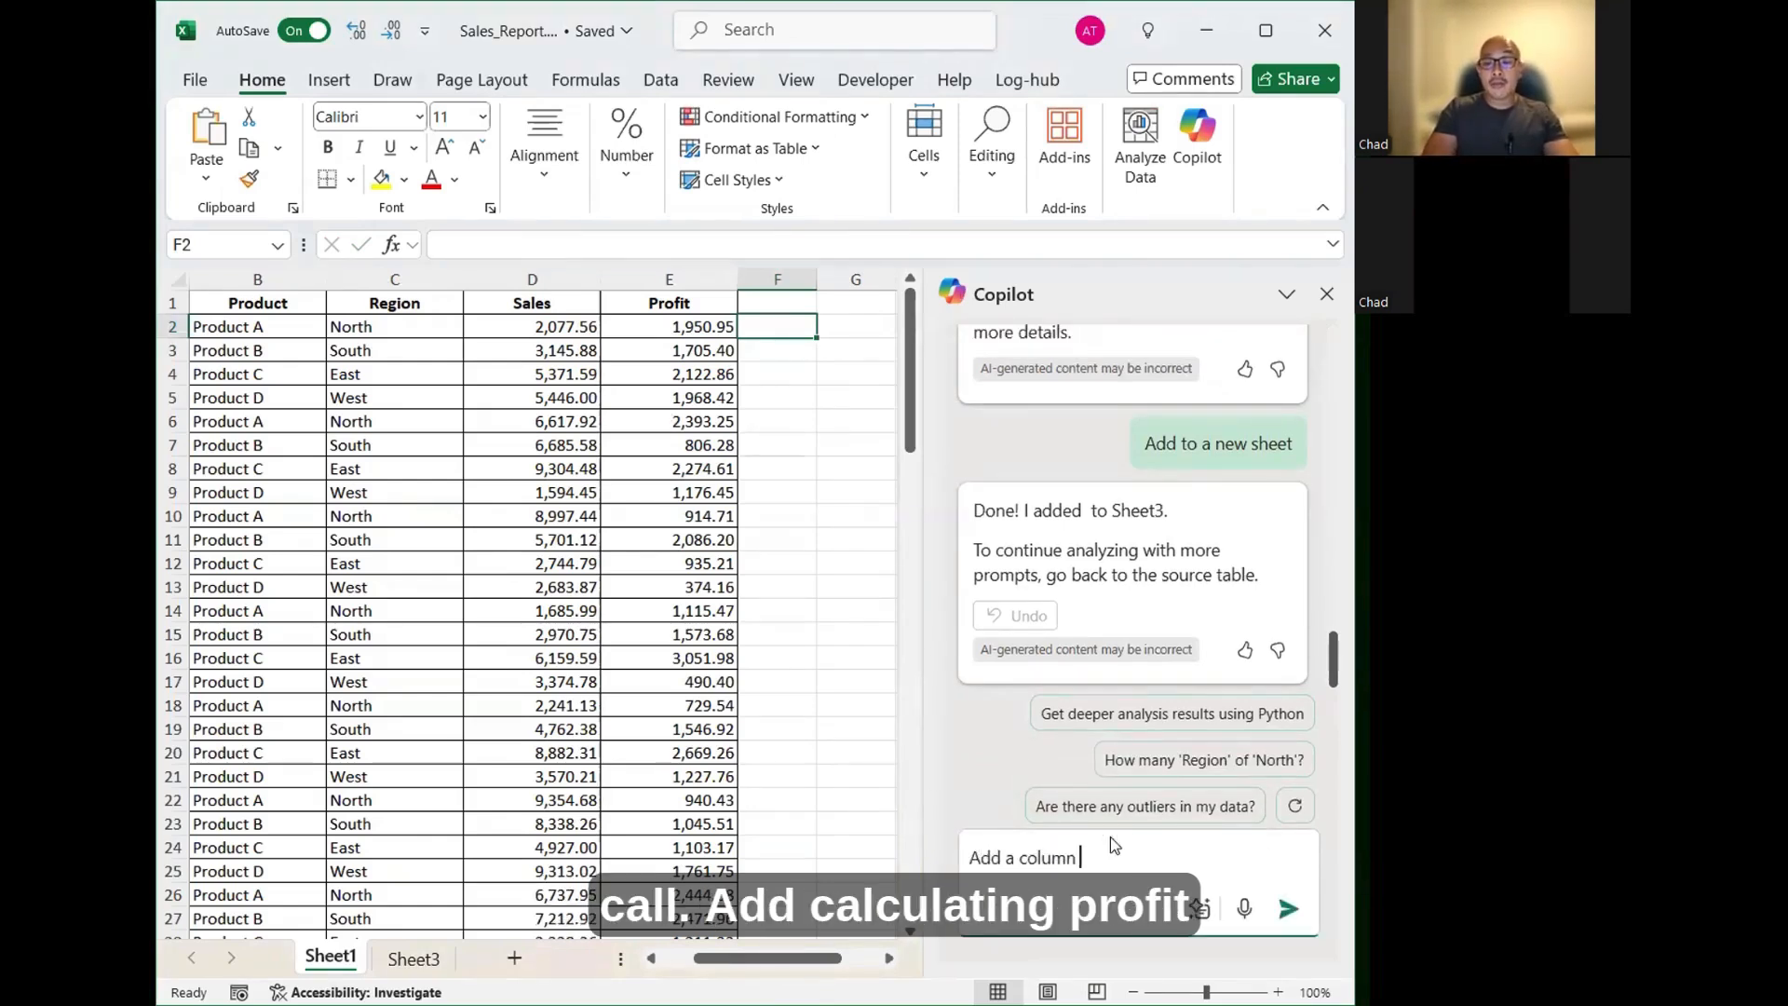
text(calculating profi)
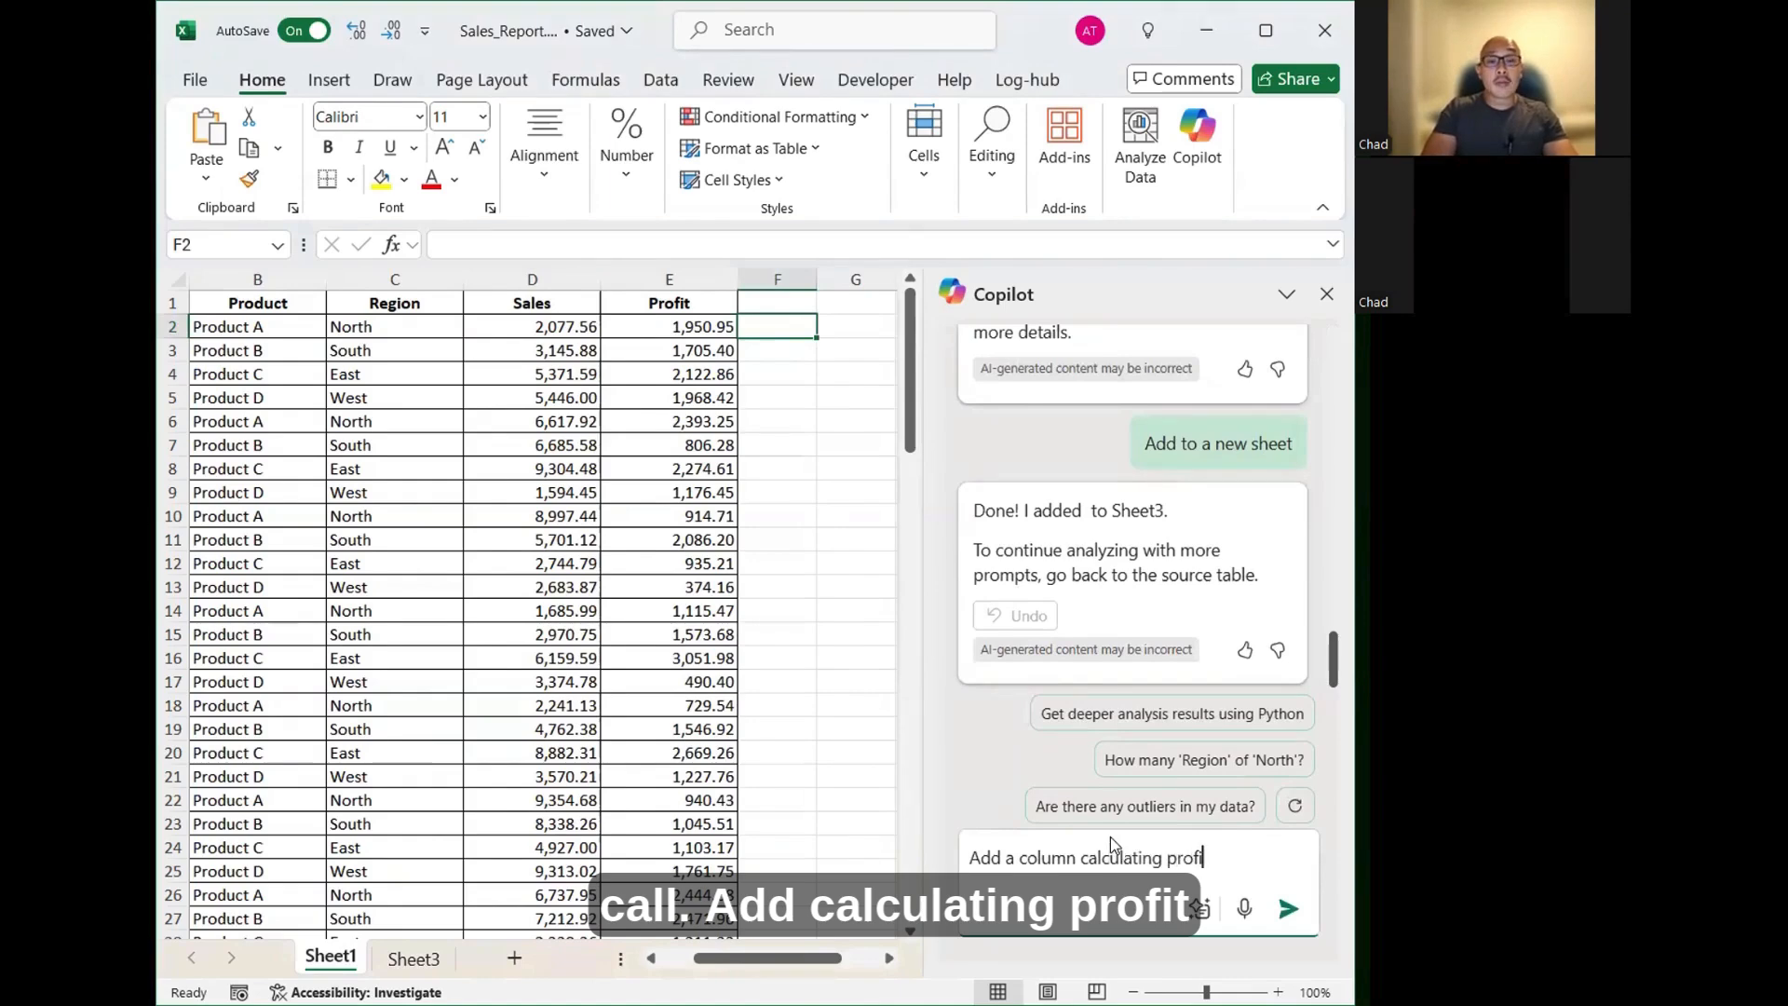
text(t margin fo)
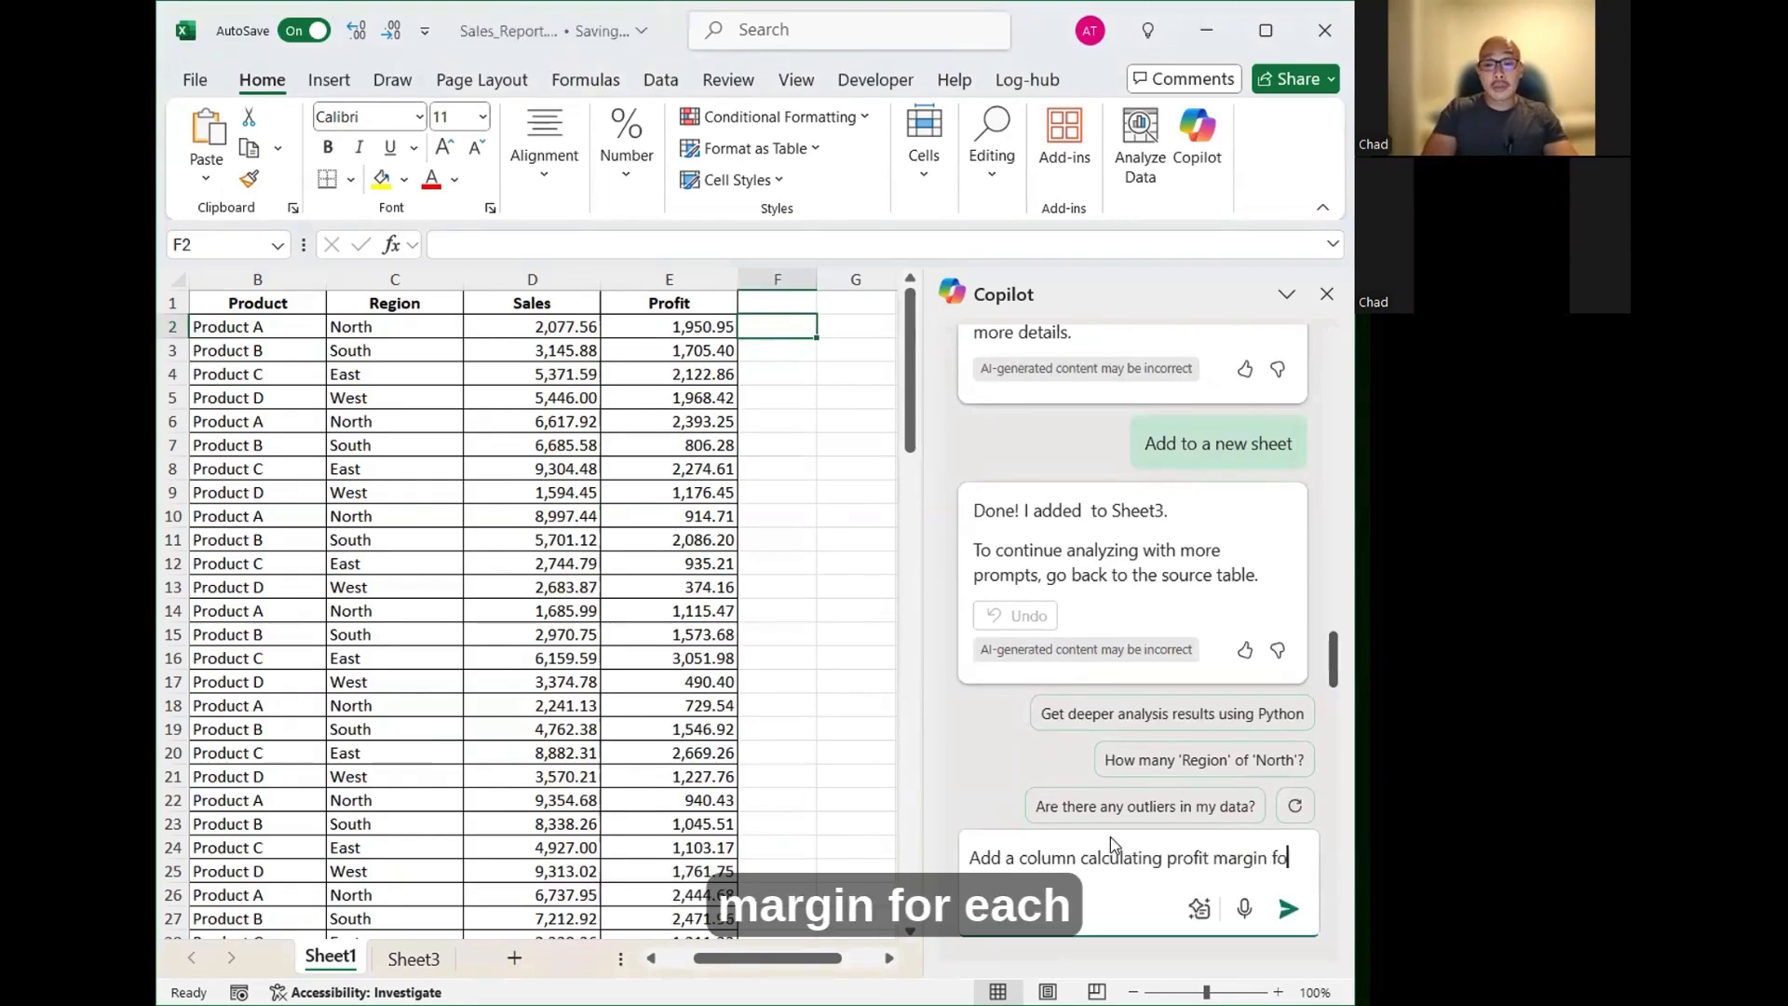
text(r each row)
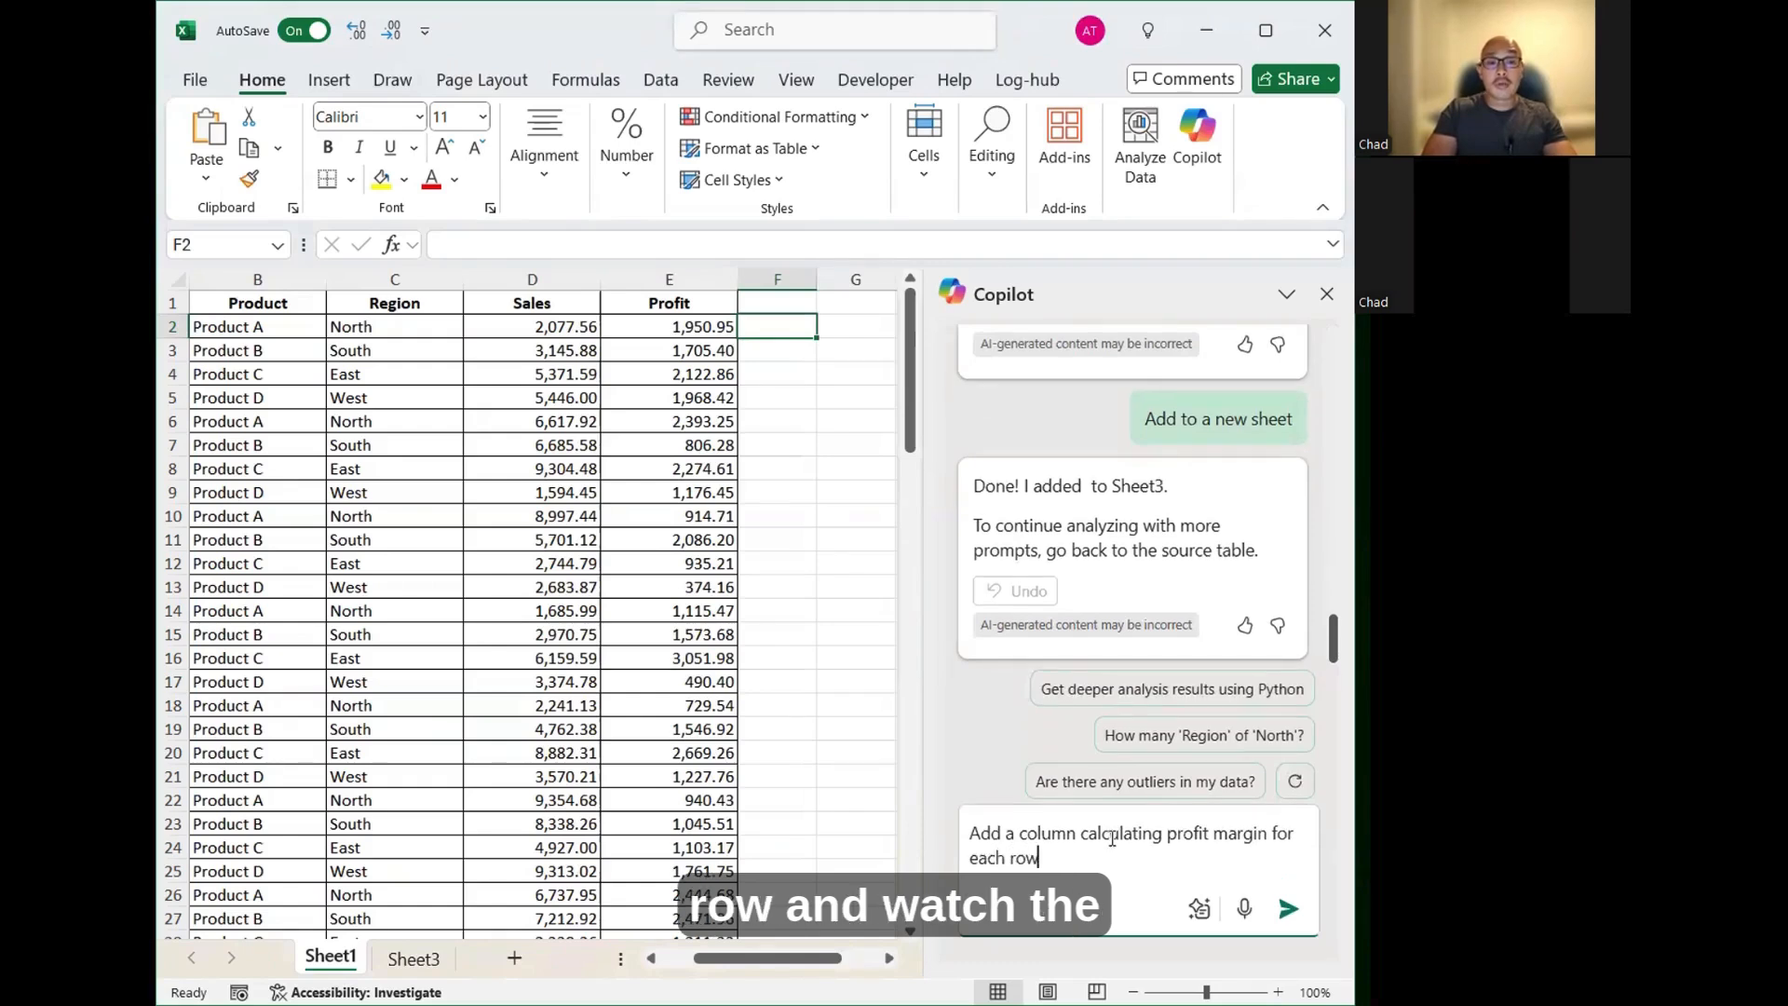
key(Return)
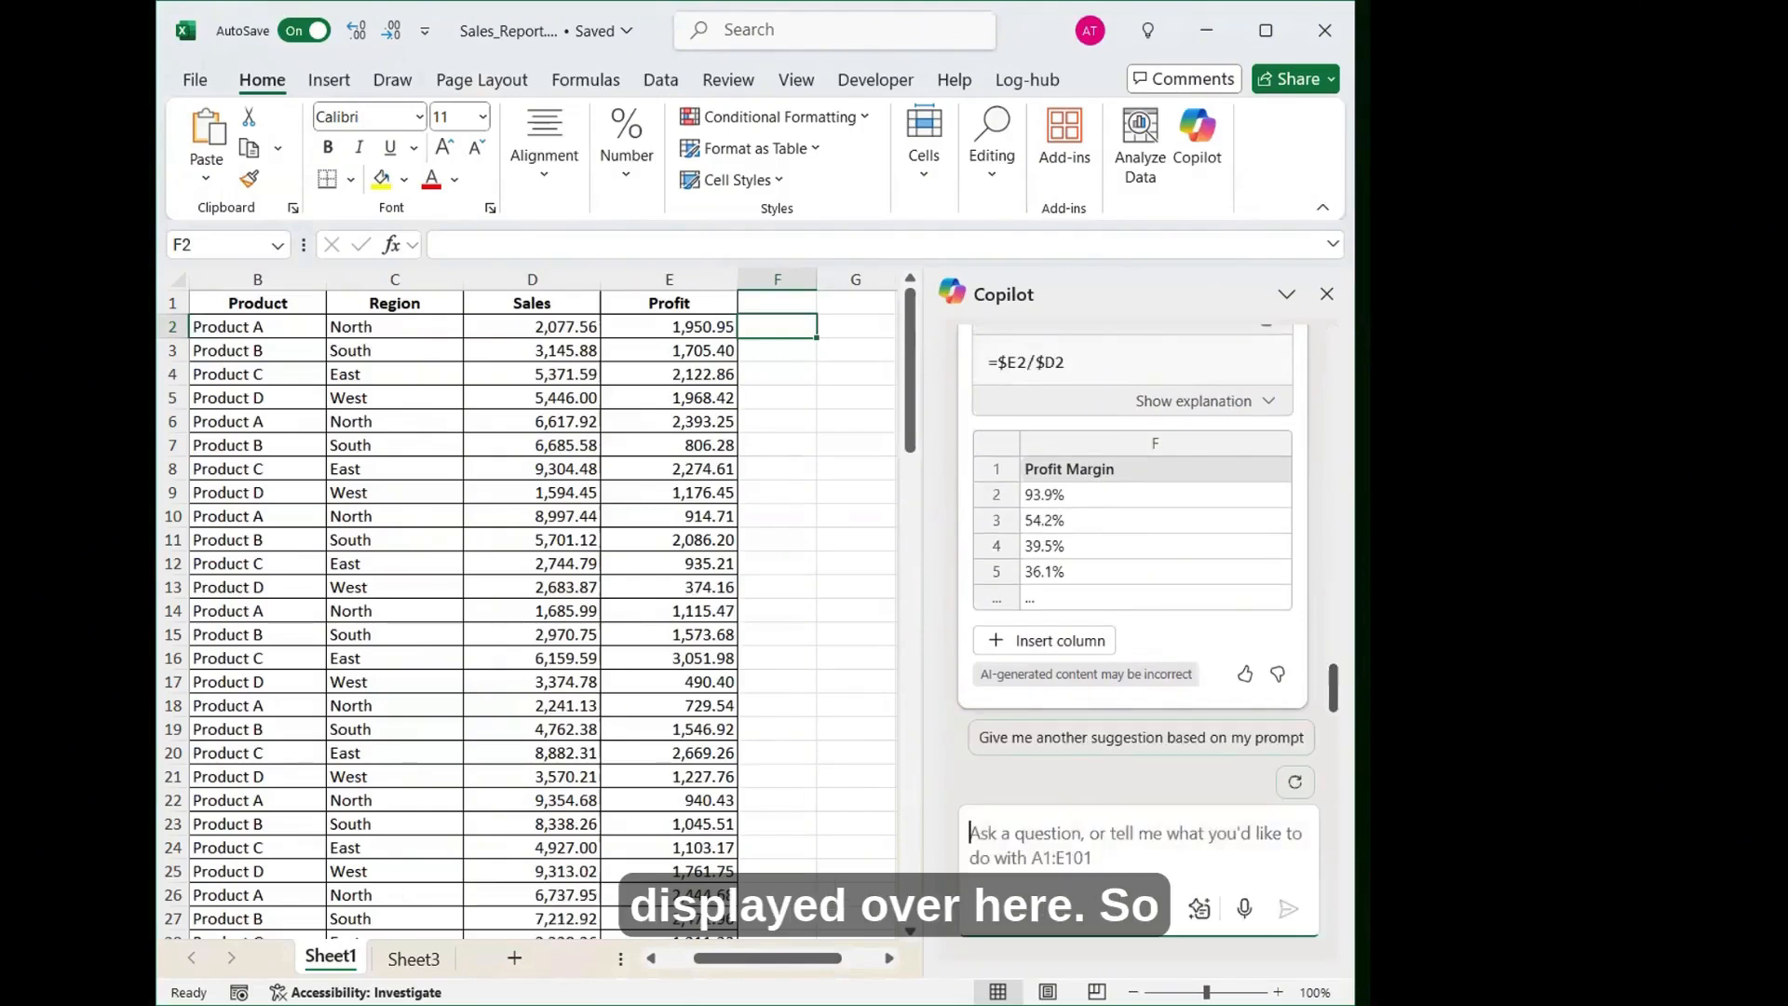
click(1057, 642)
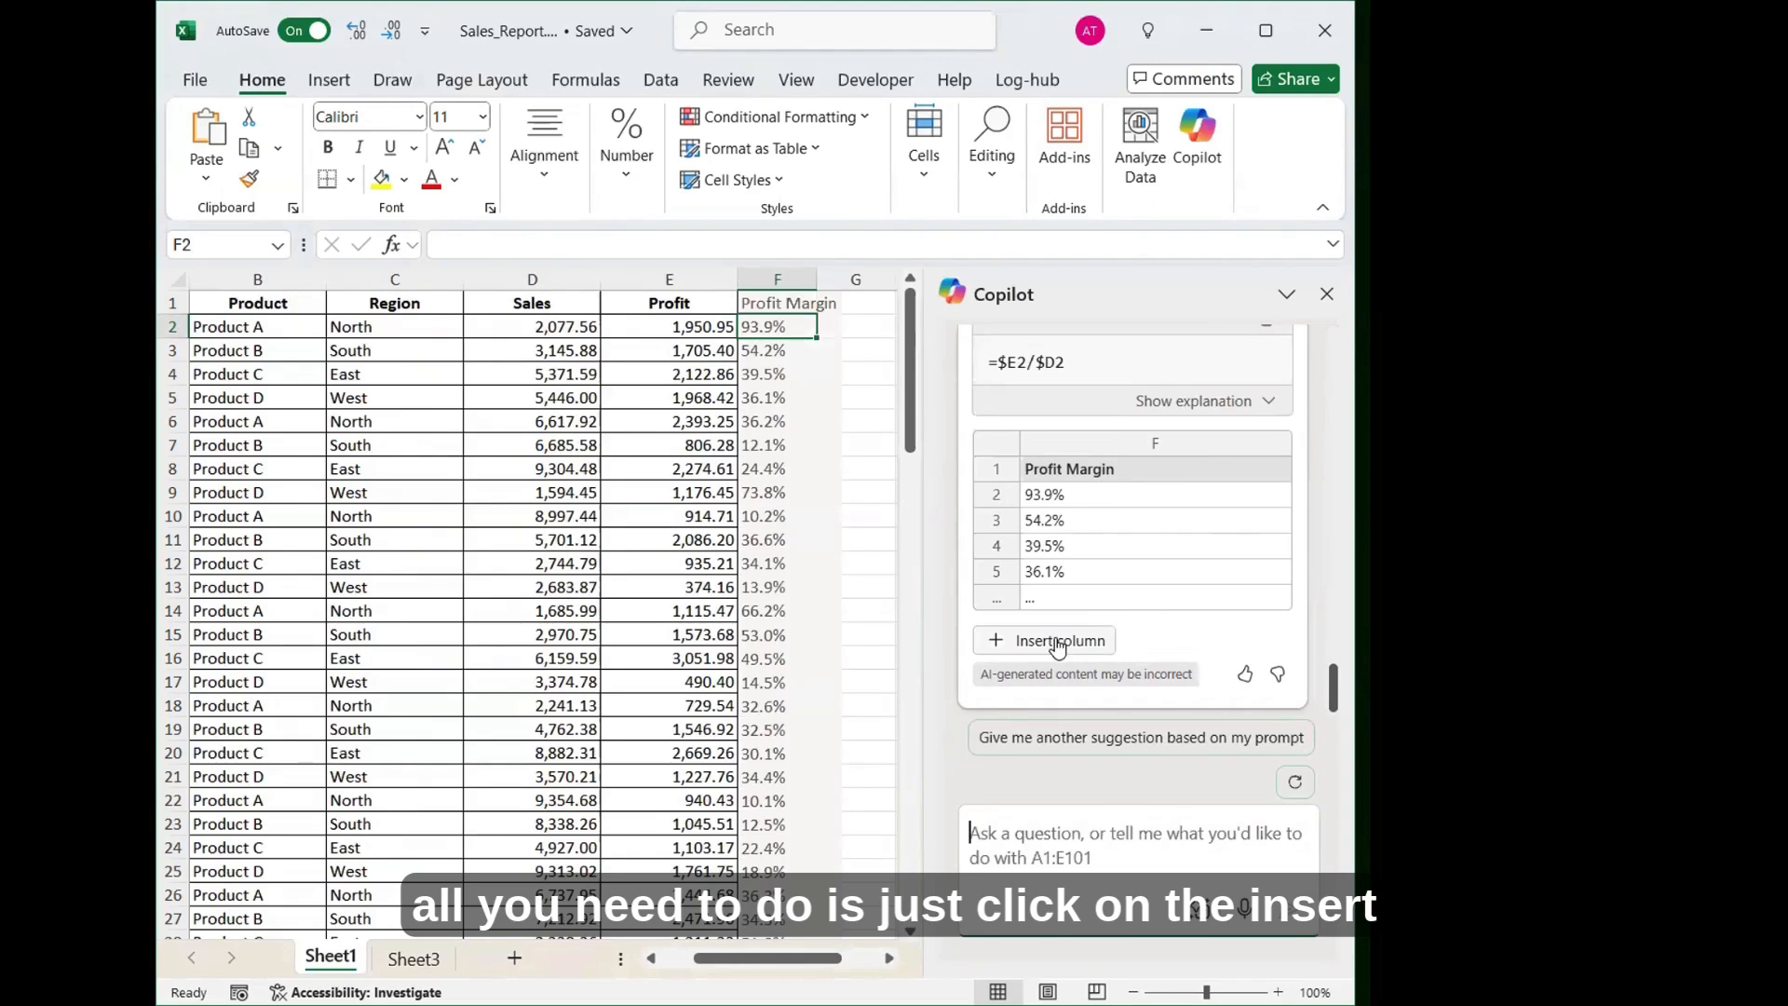
click(1045, 641)
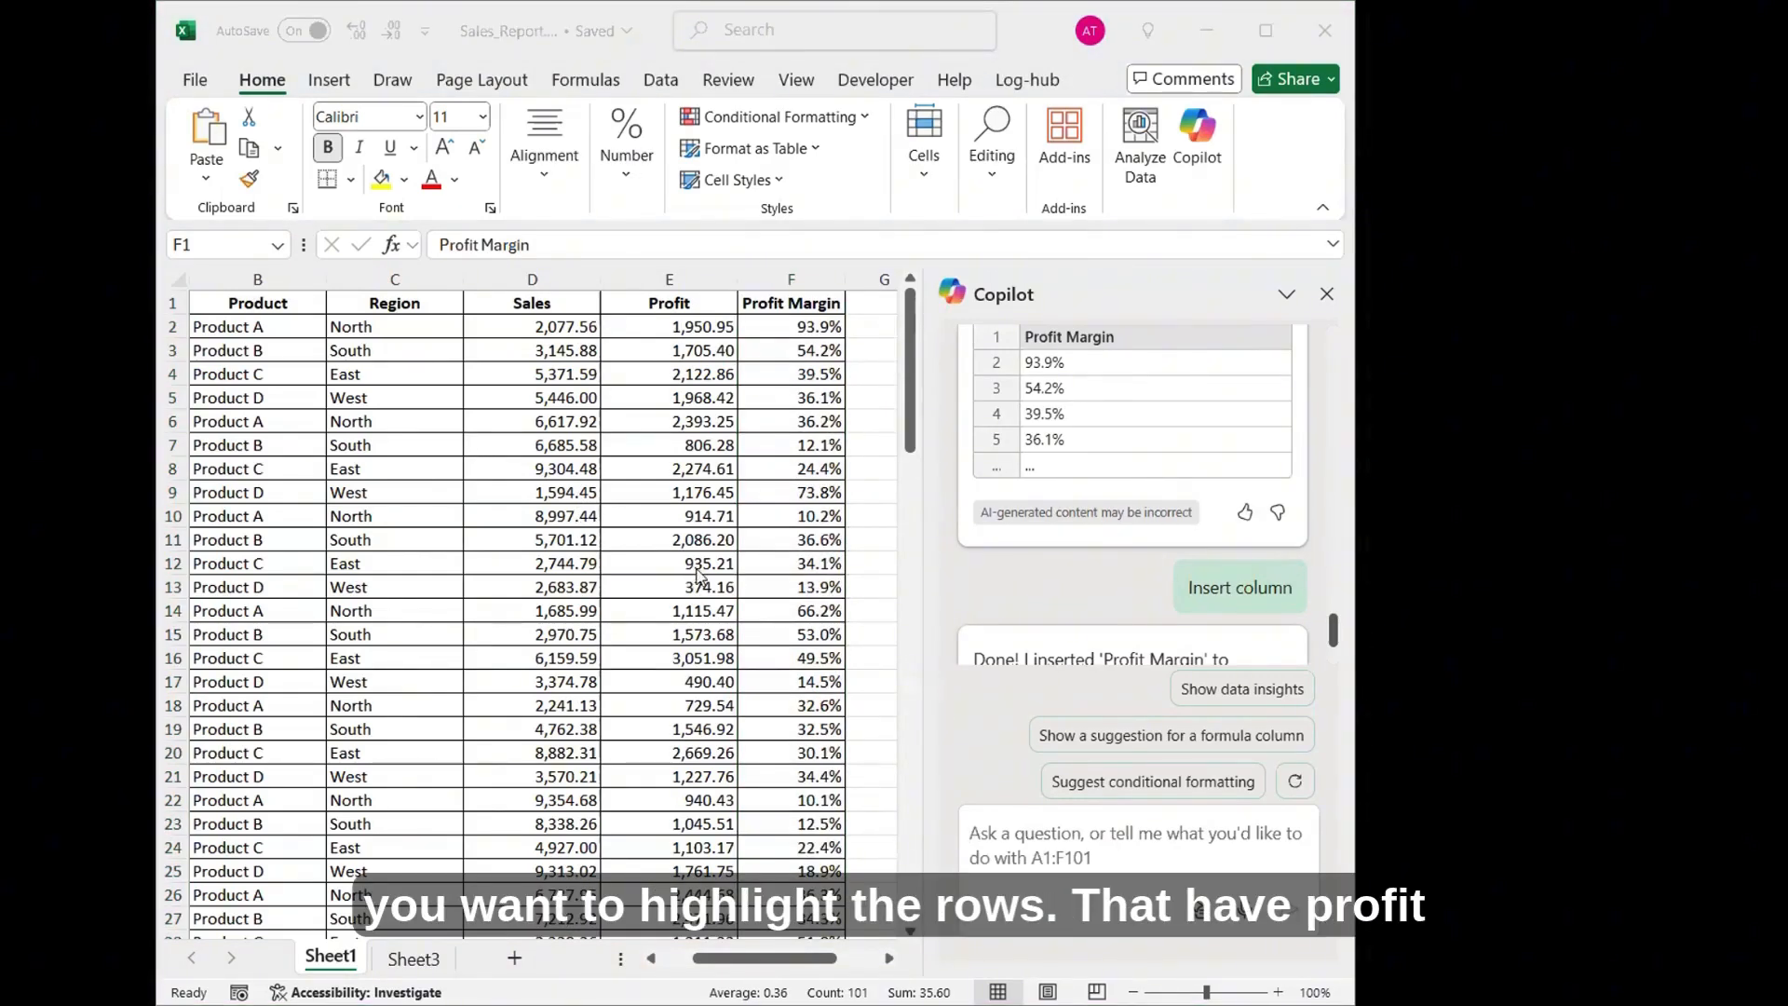
Step: Prompt Copilot with "Highlight rows where profit margin is less than 10%", apply the suggested formatting and check the rows
click(1040, 837)
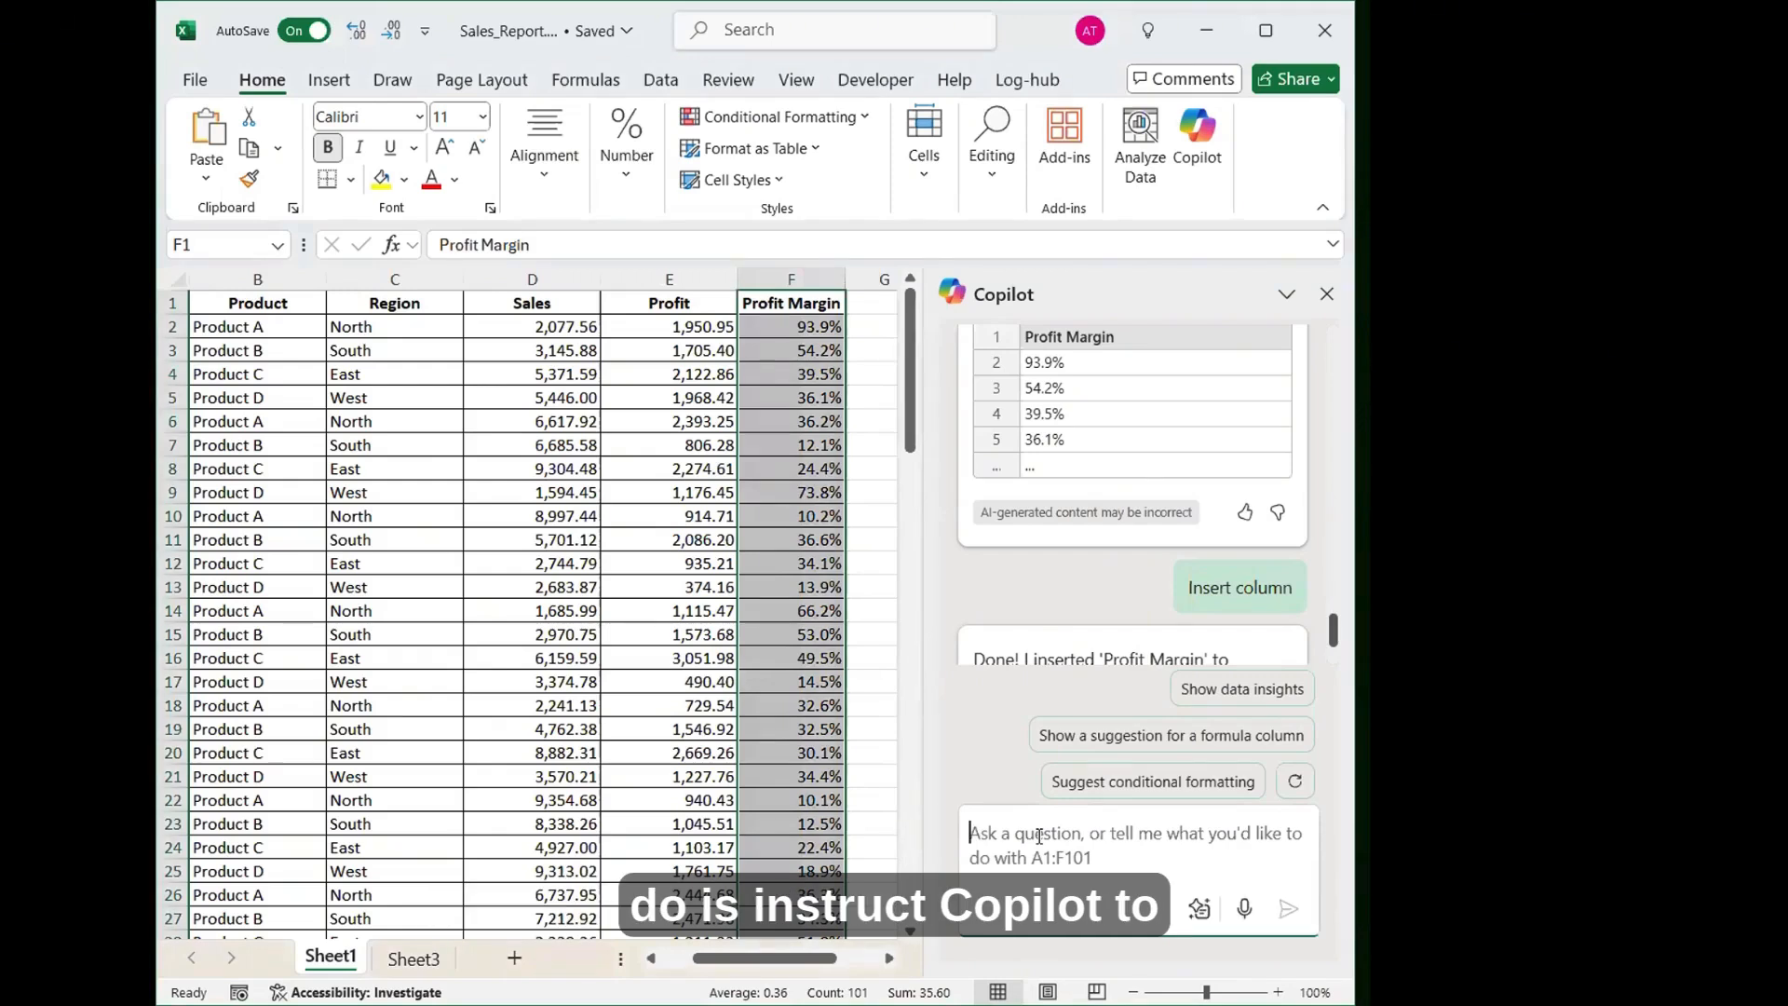
text(Hi)
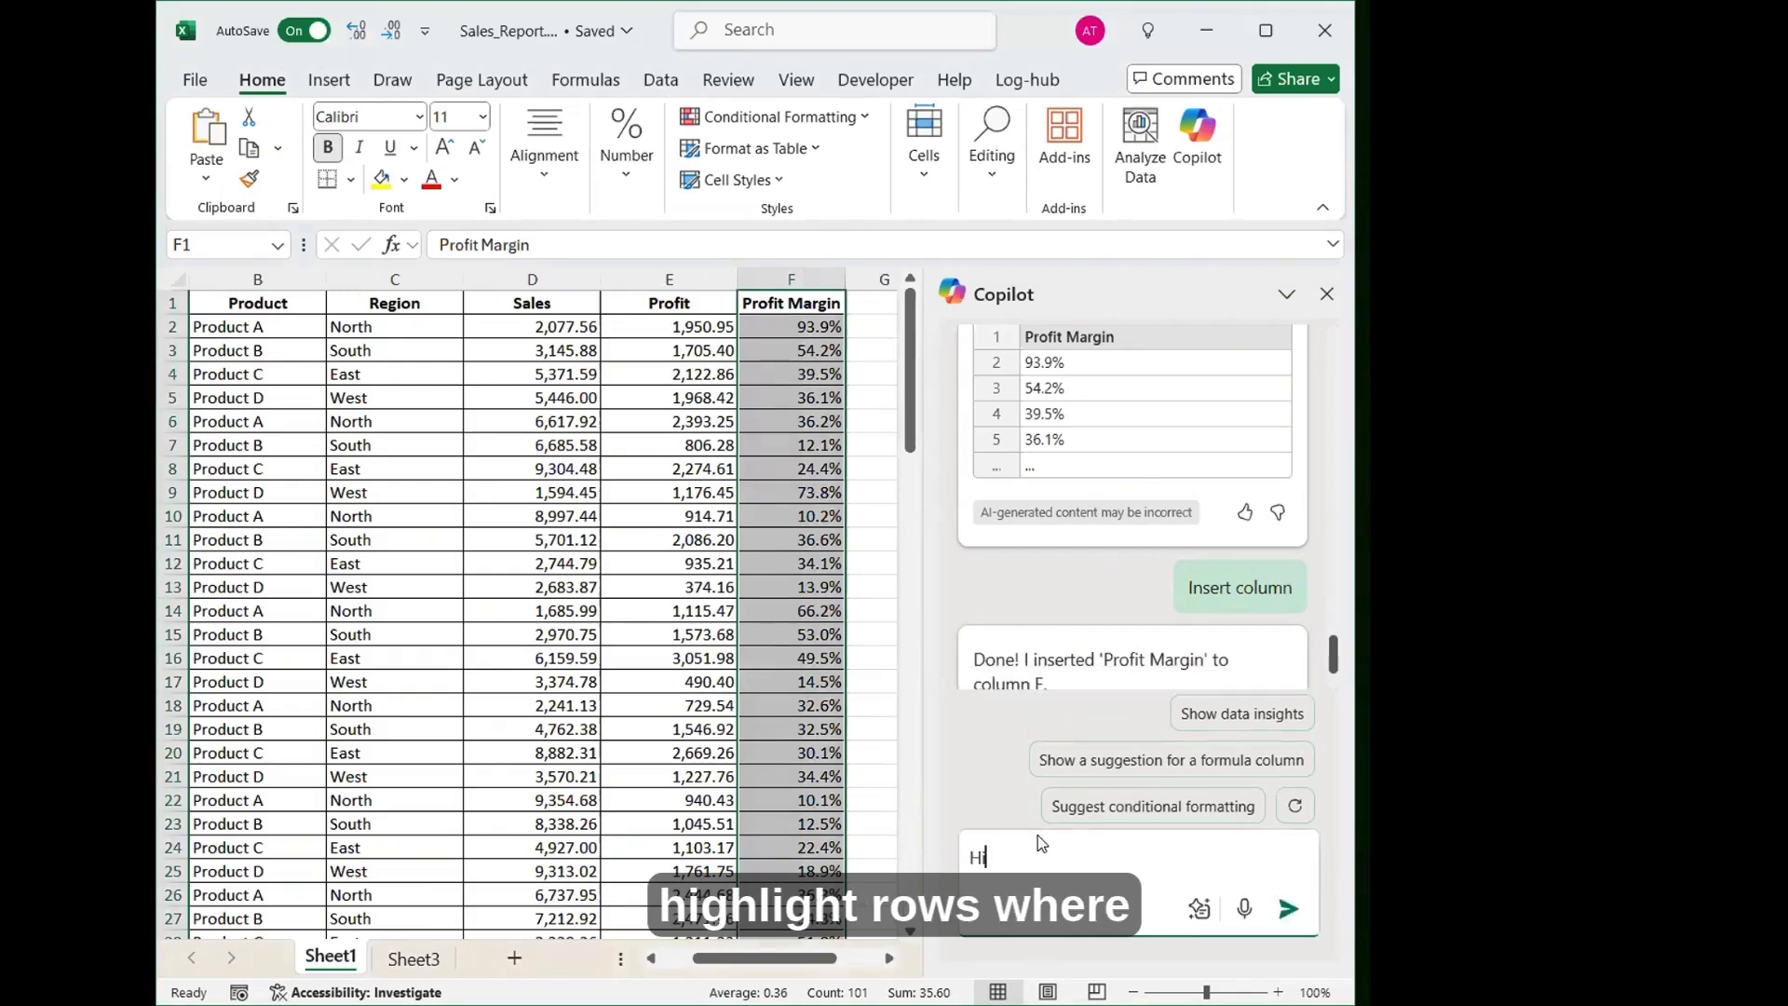
text(ghlight rows where pr)
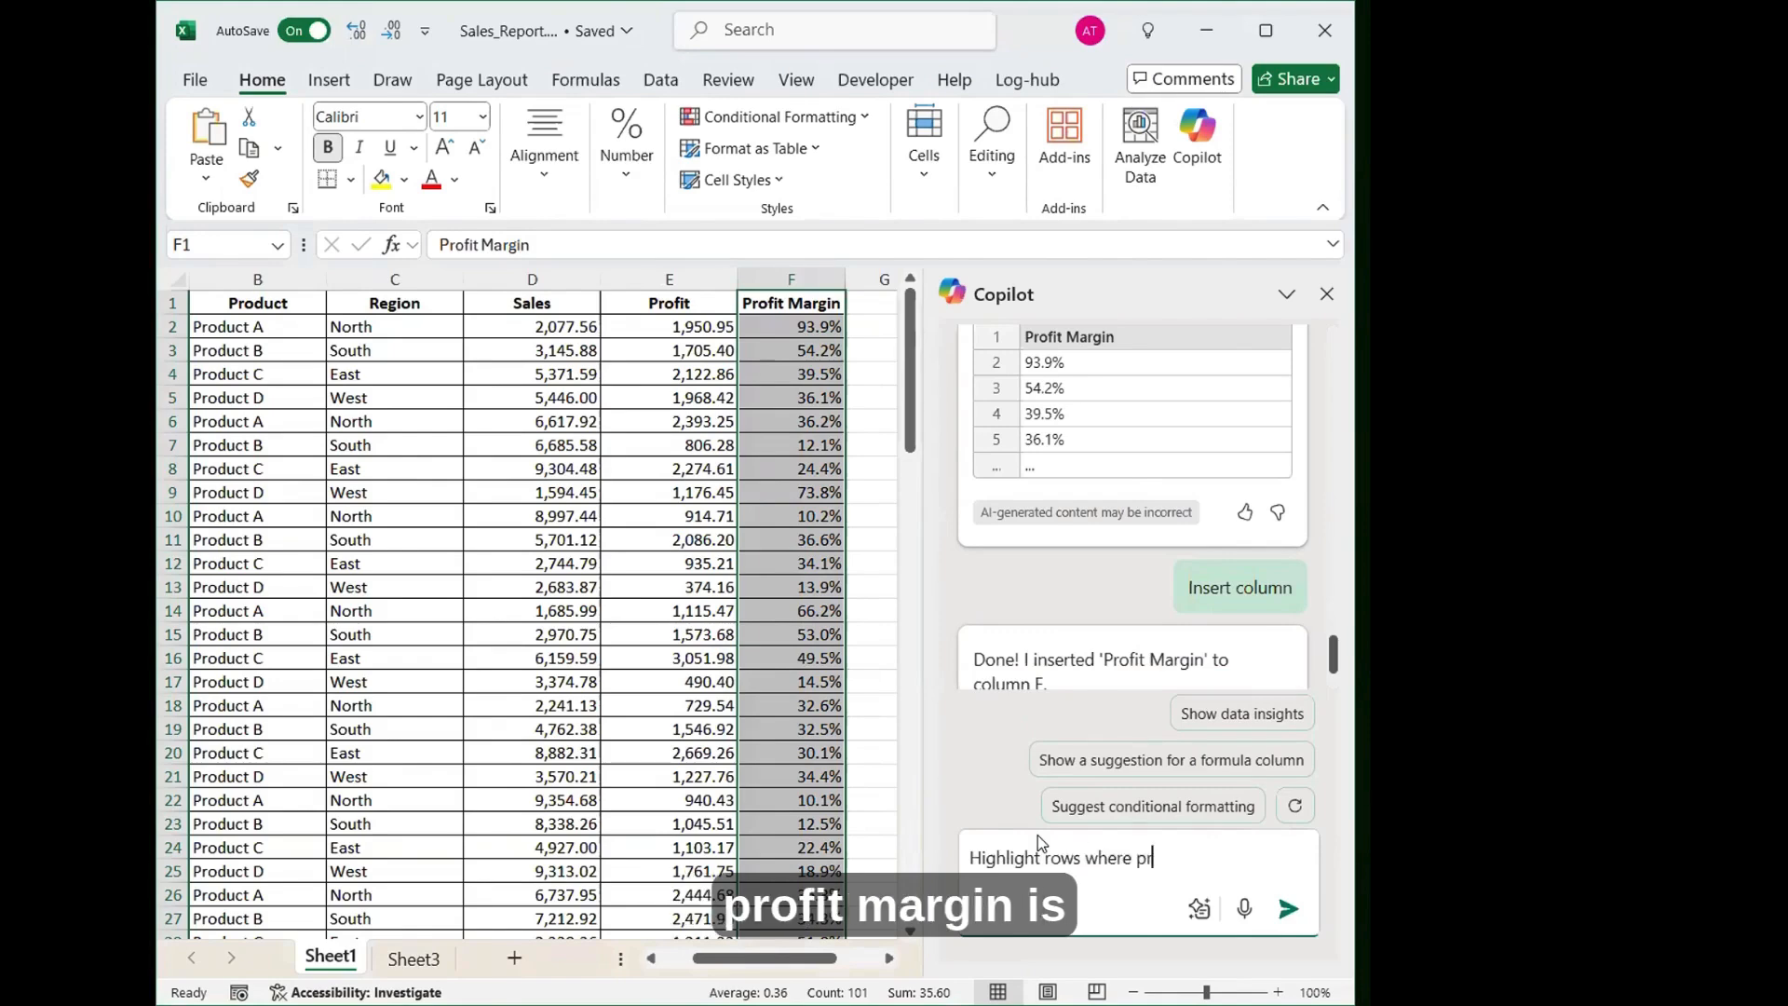
text(ofit margin is less)
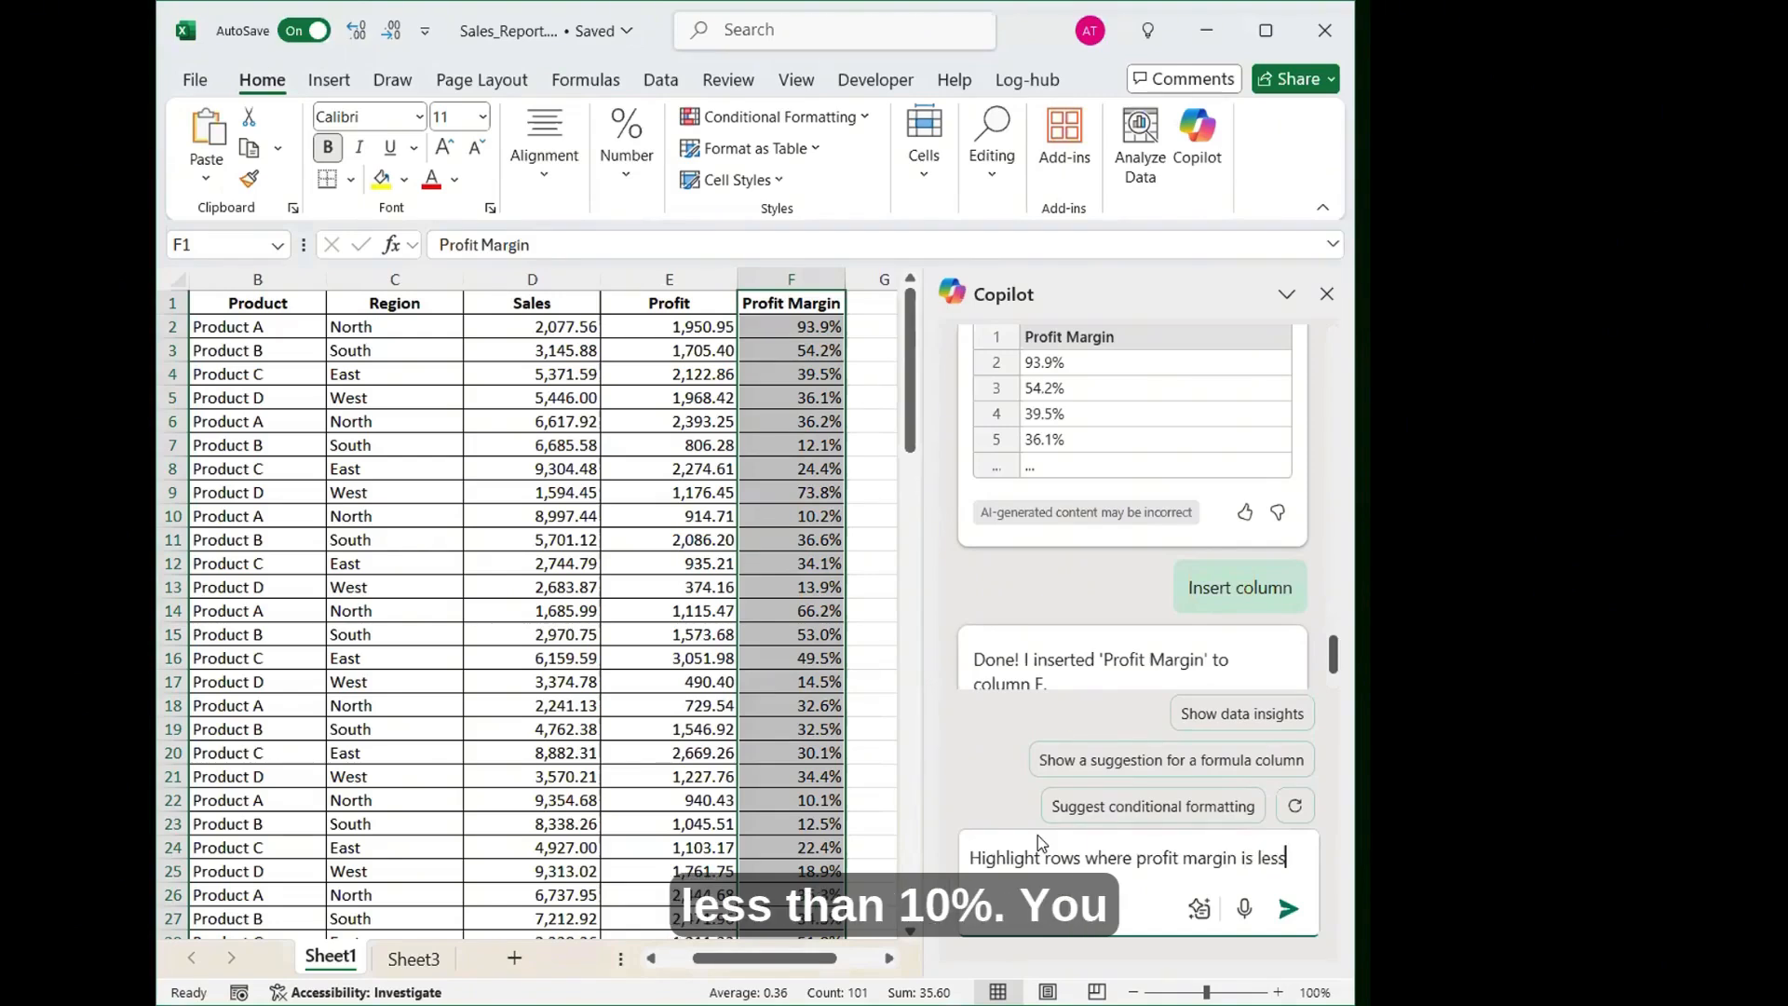
text( than 10)
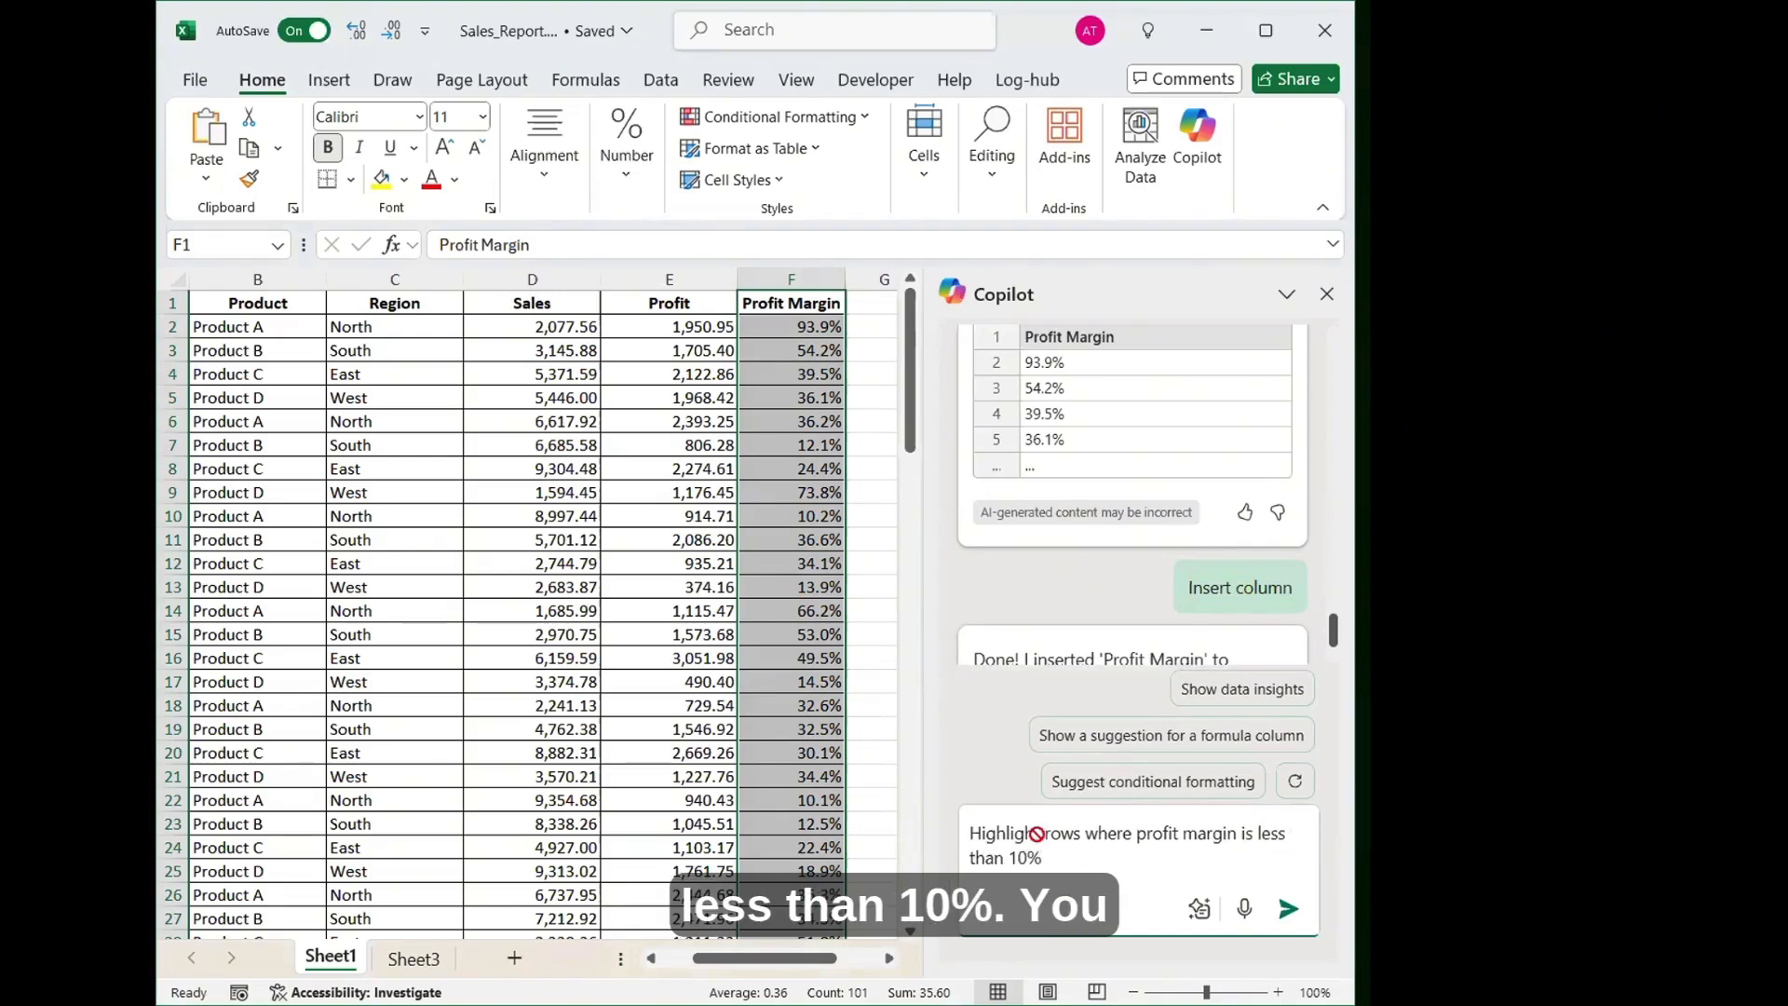
text(%)
key(Return)
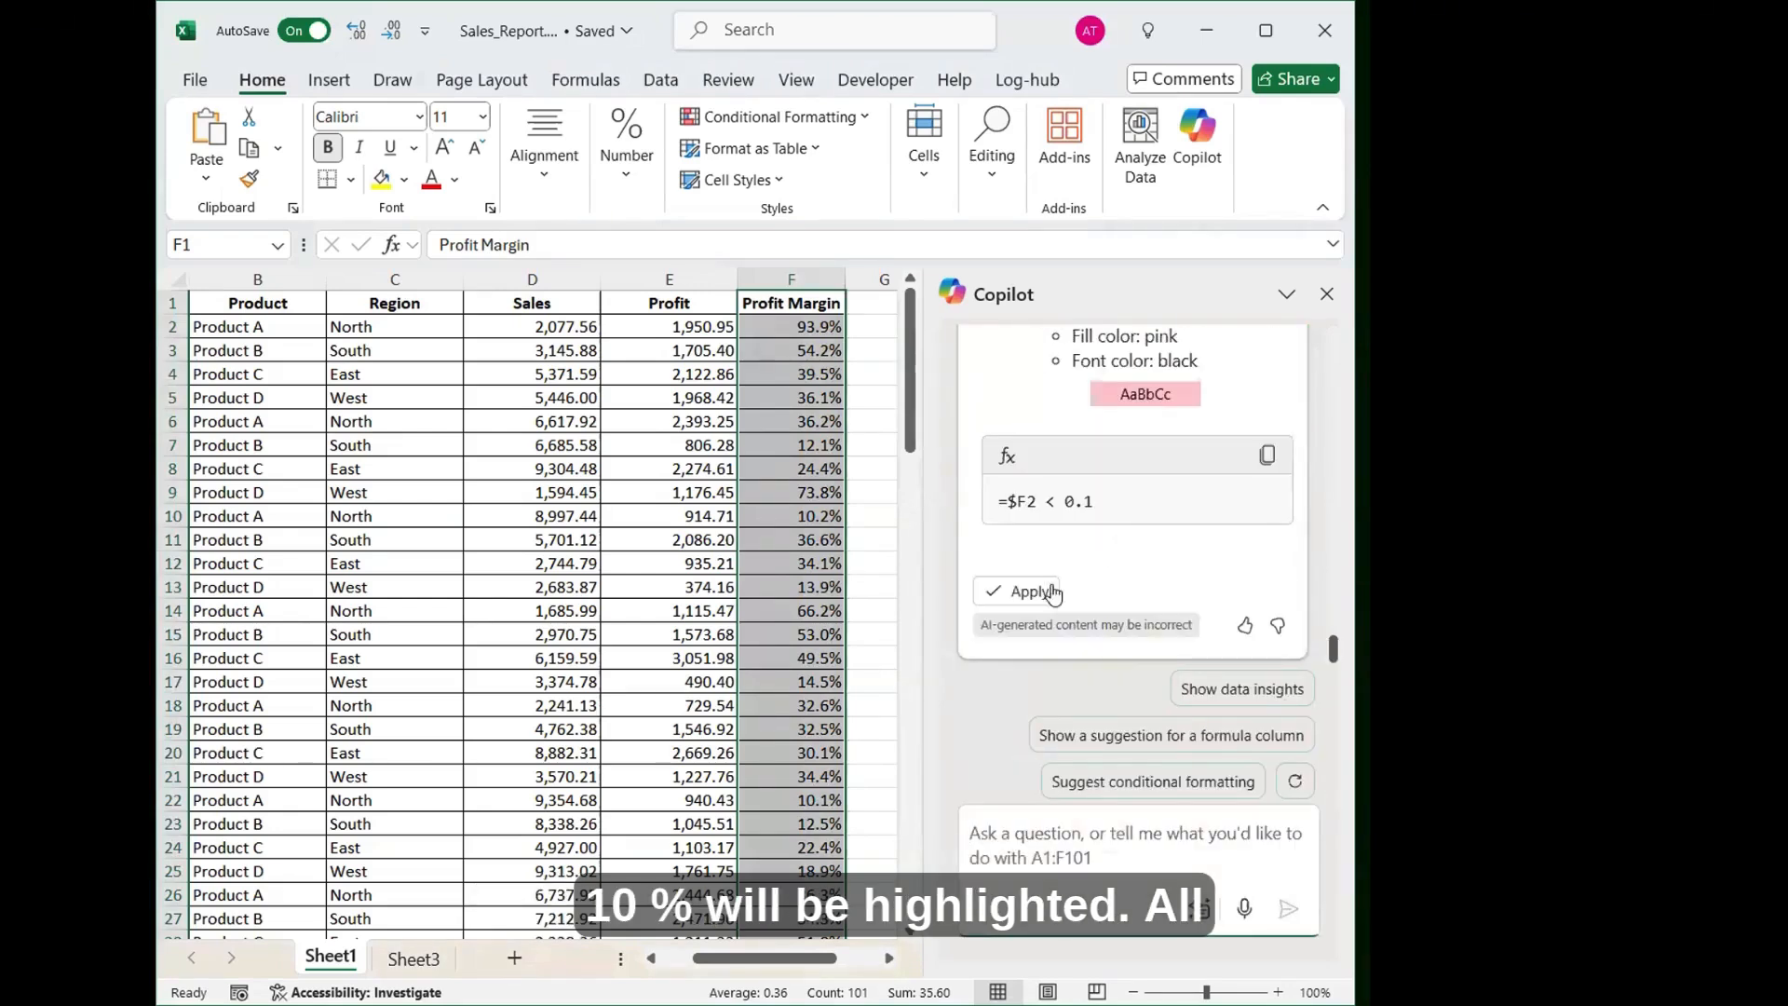
click(1023, 592)
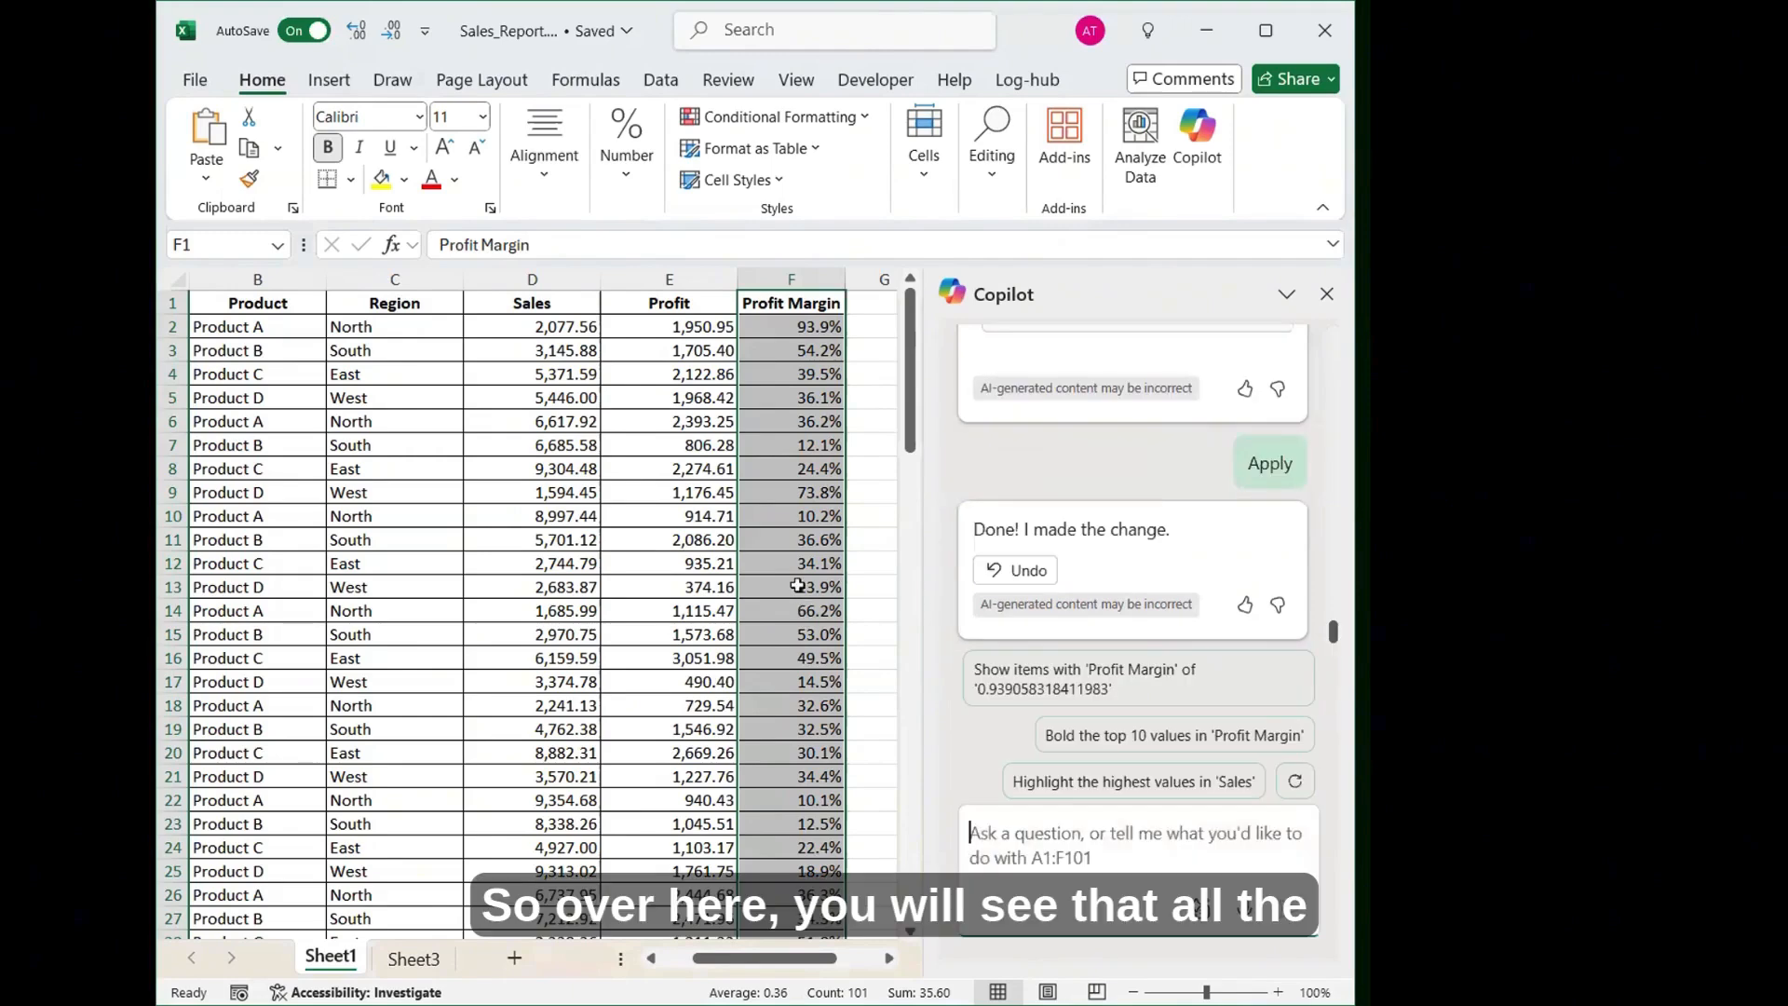
scroll(798, 585, down, 9)
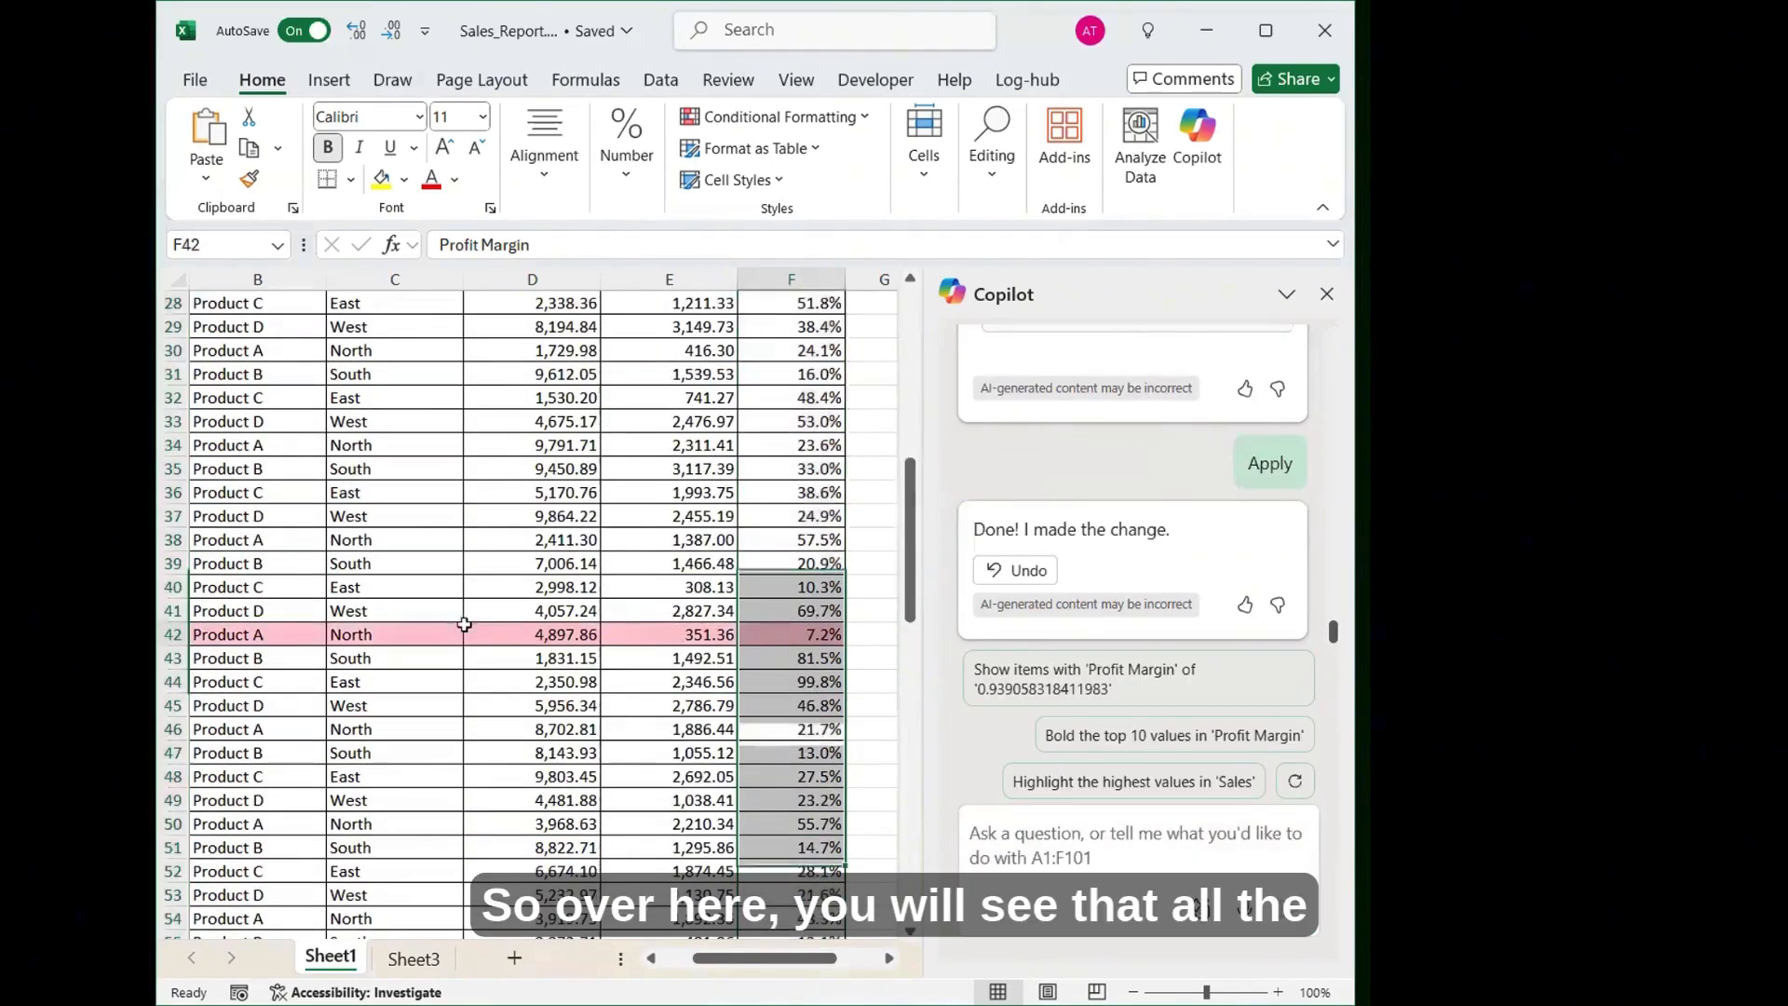
scroll(464, 624, down, 8)
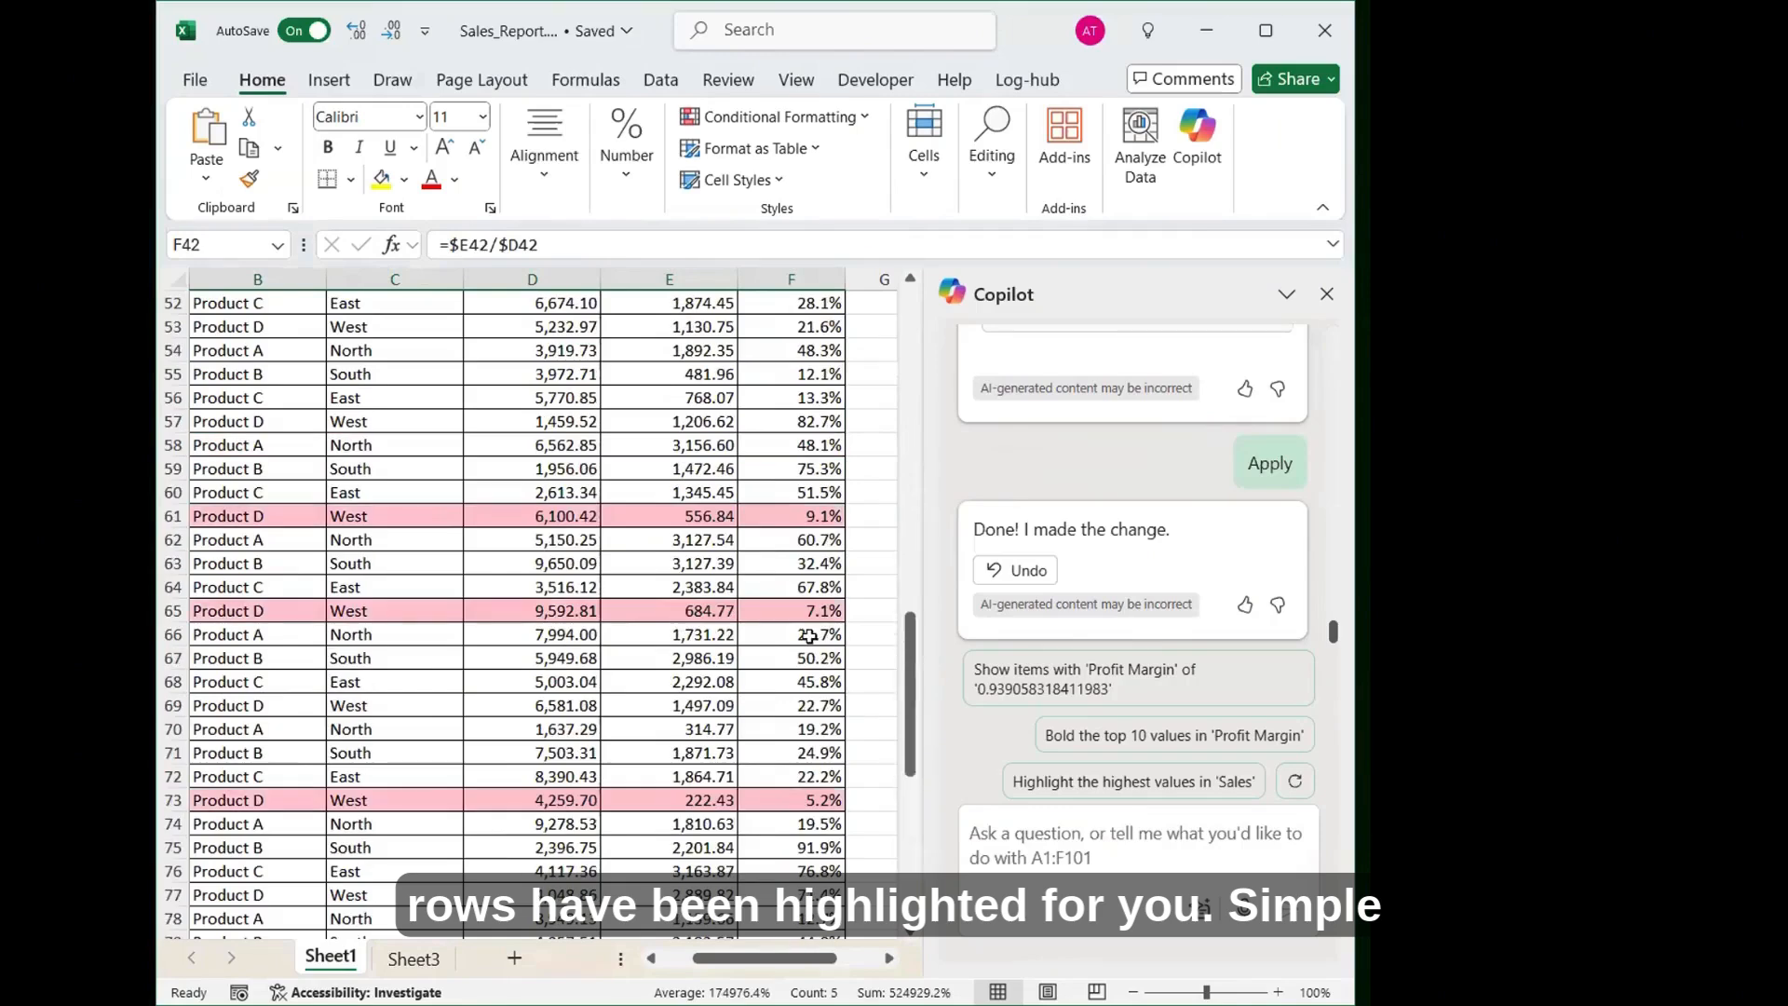
scroll(810, 636, up, 17)
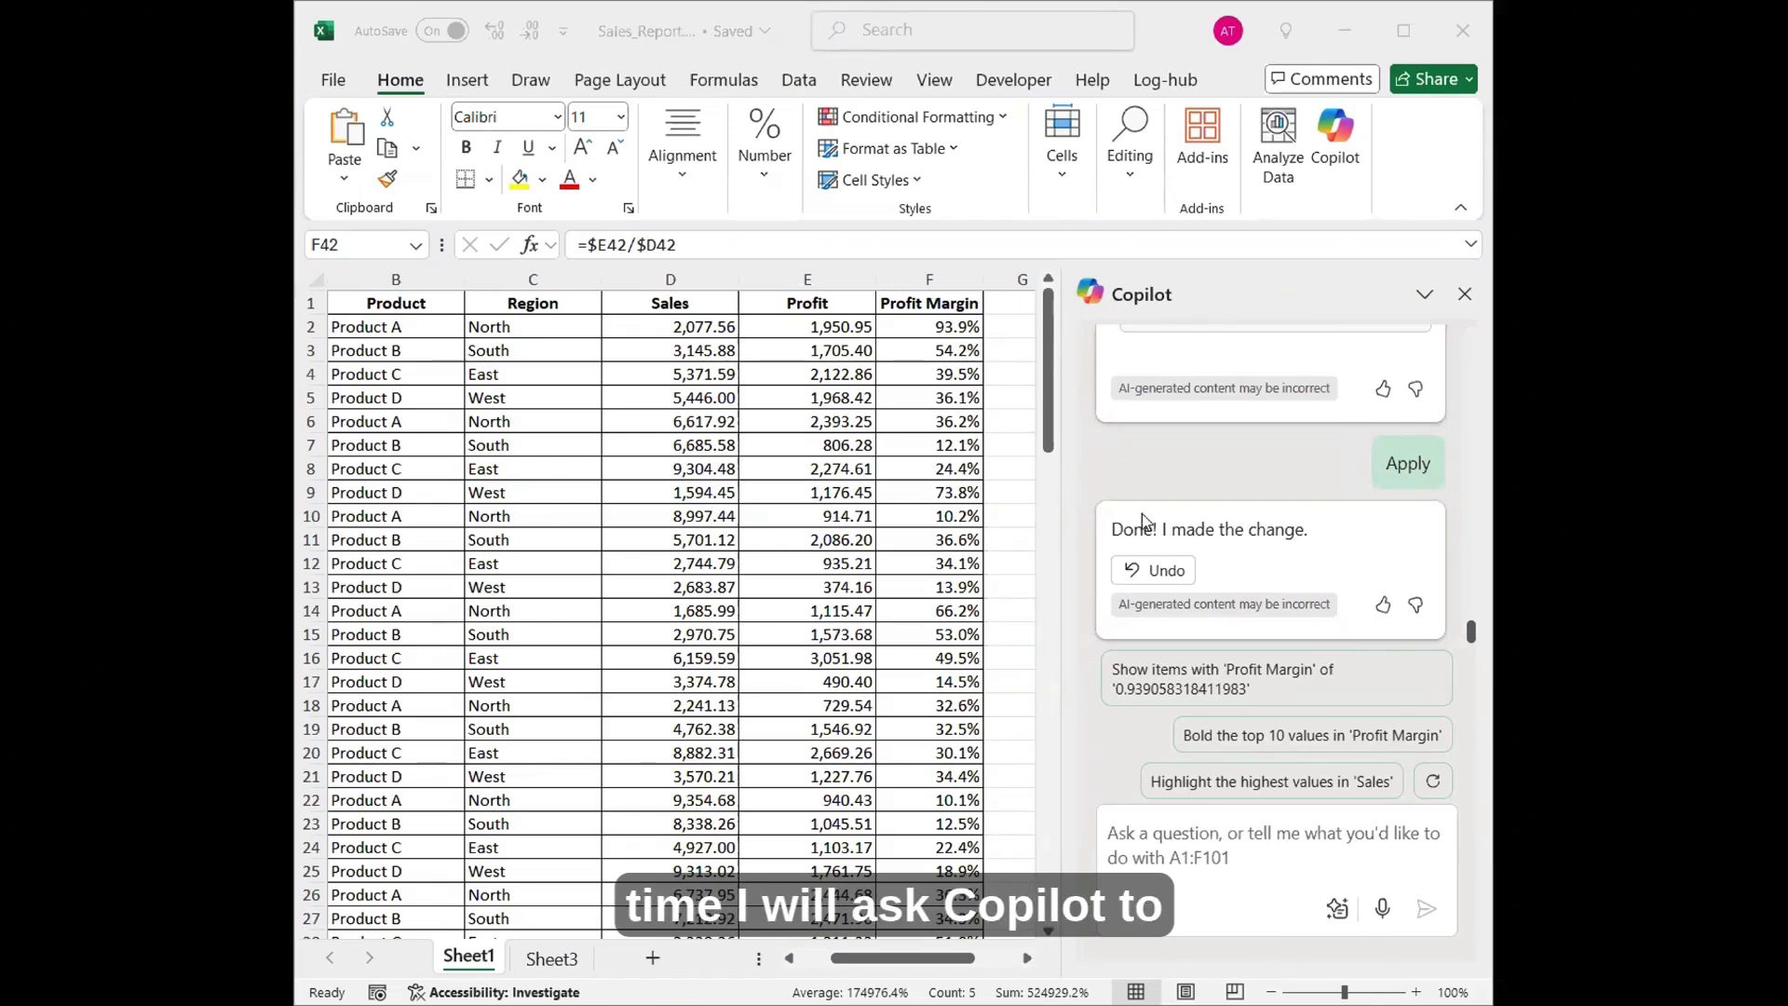
Step: Prompt Copilot with "Summarize the key trends in the data" and read through the written summary it returns
click(1276, 832)
text(Su)
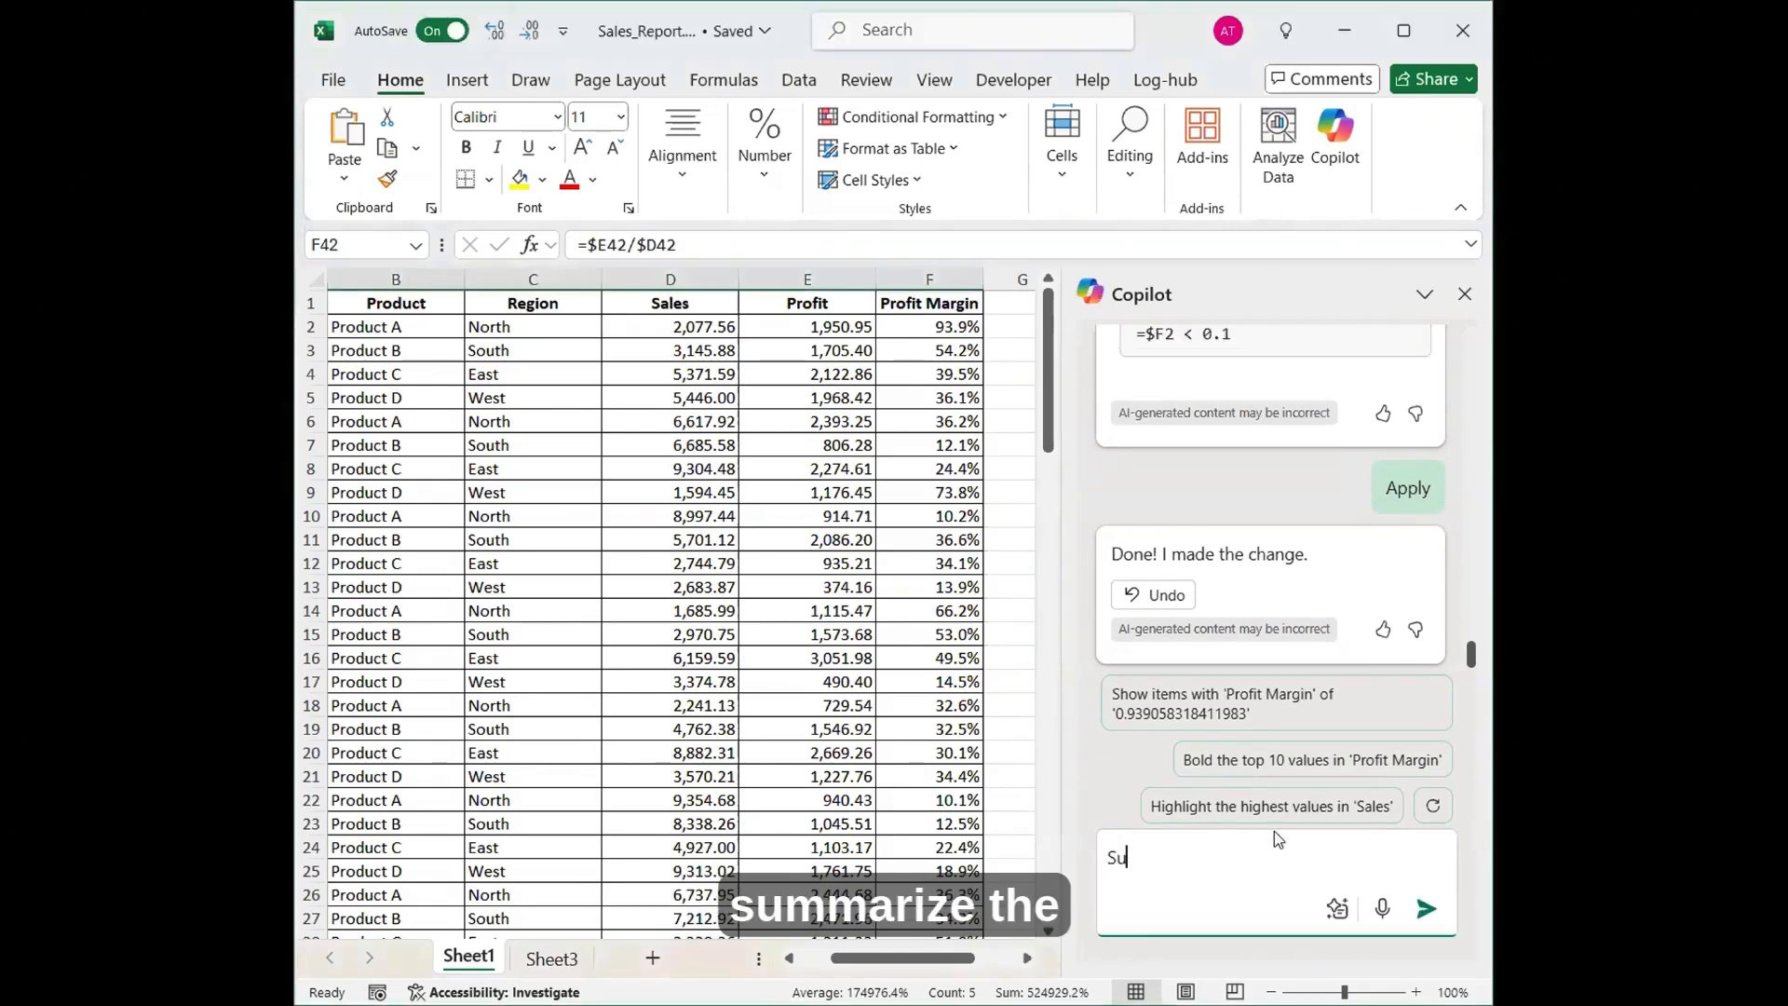
text(mmarize)
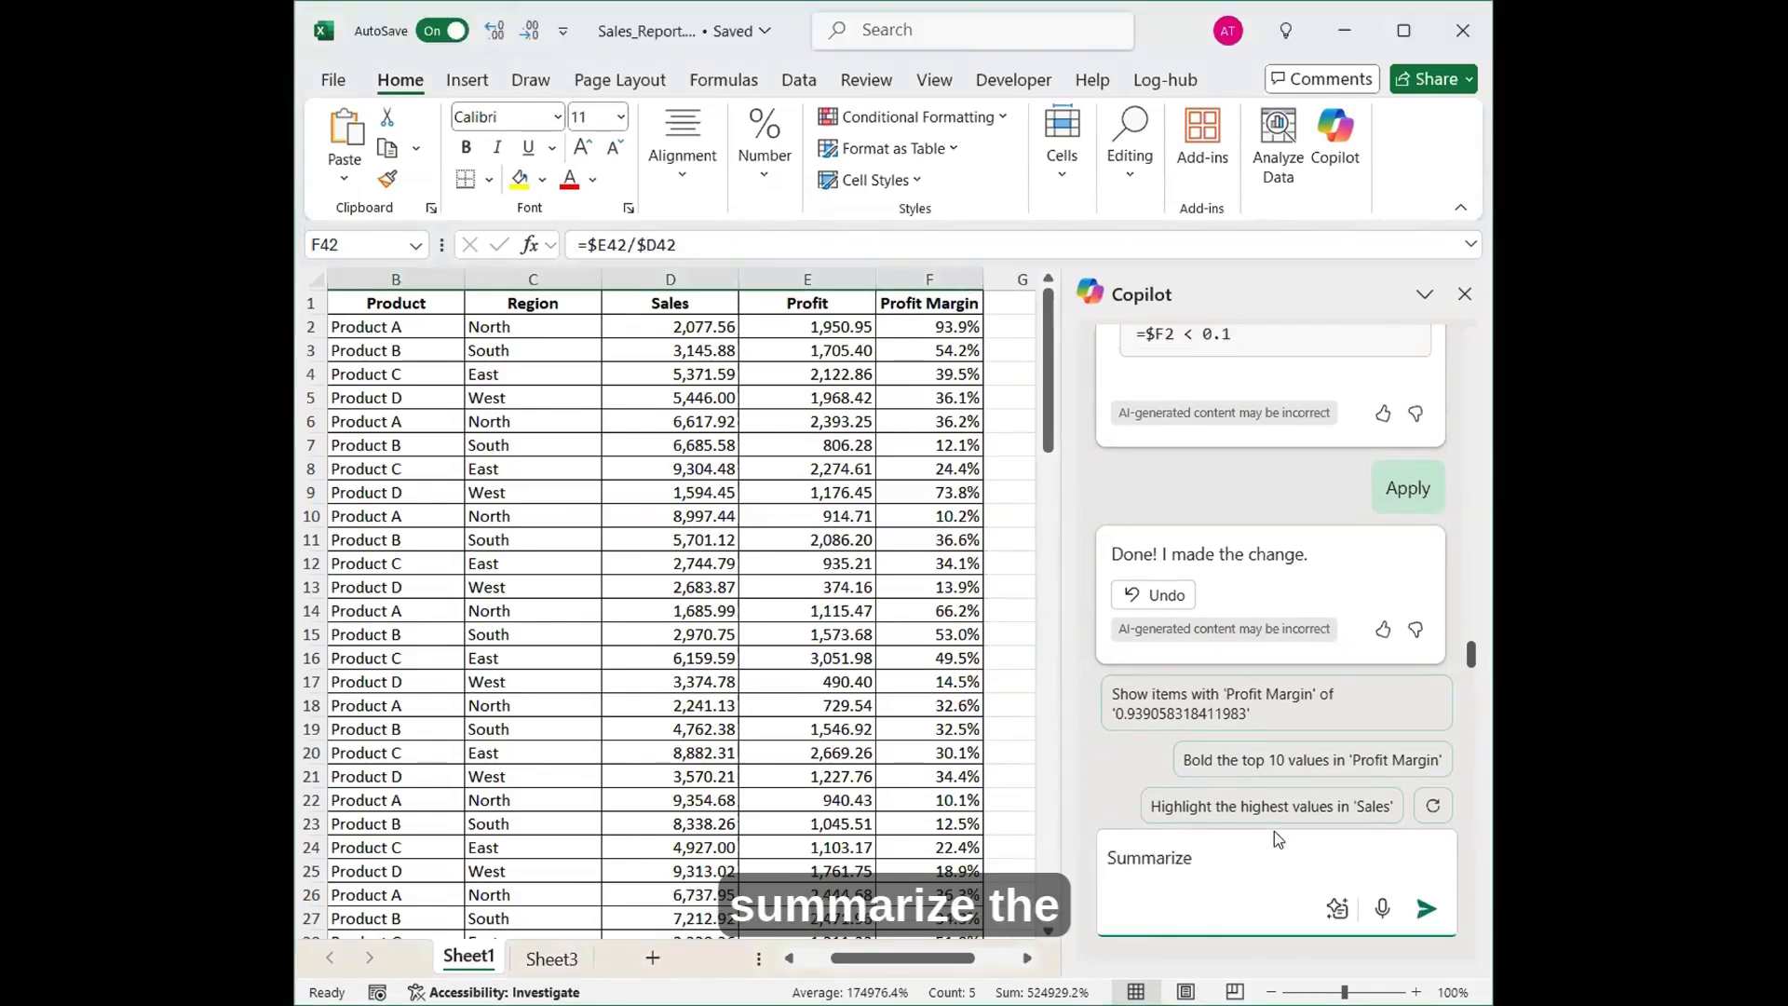
text( the key trends)
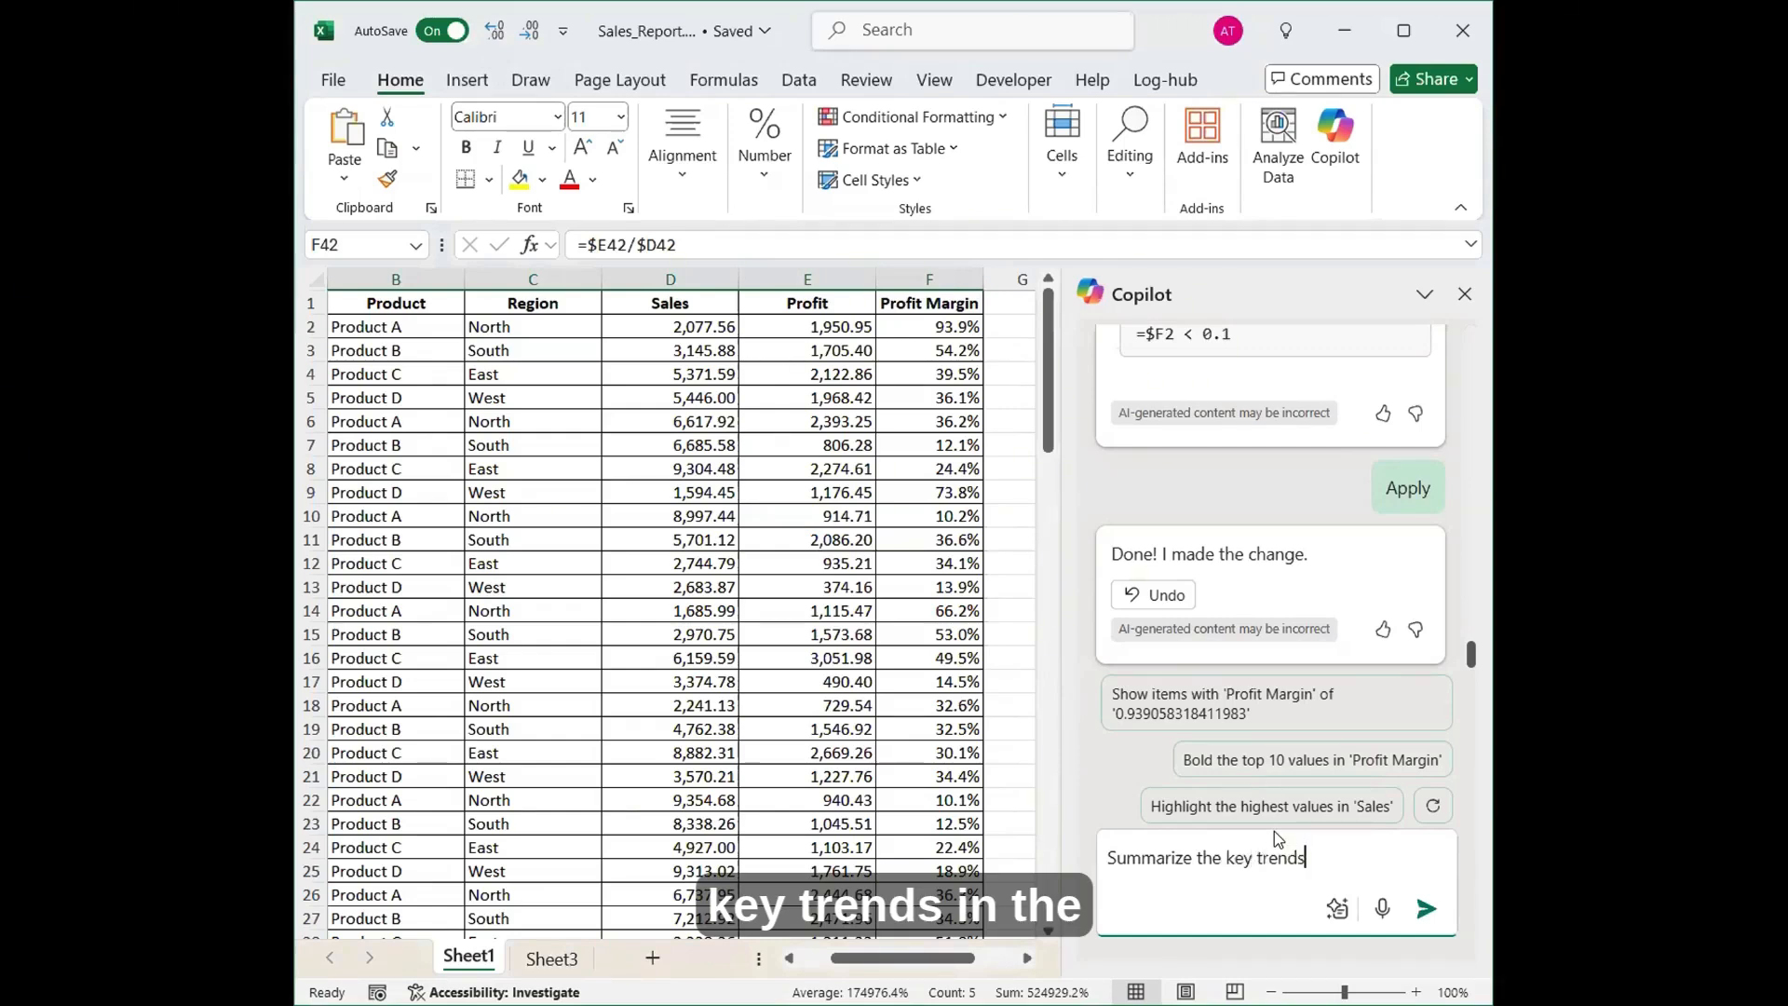
text( in the data)
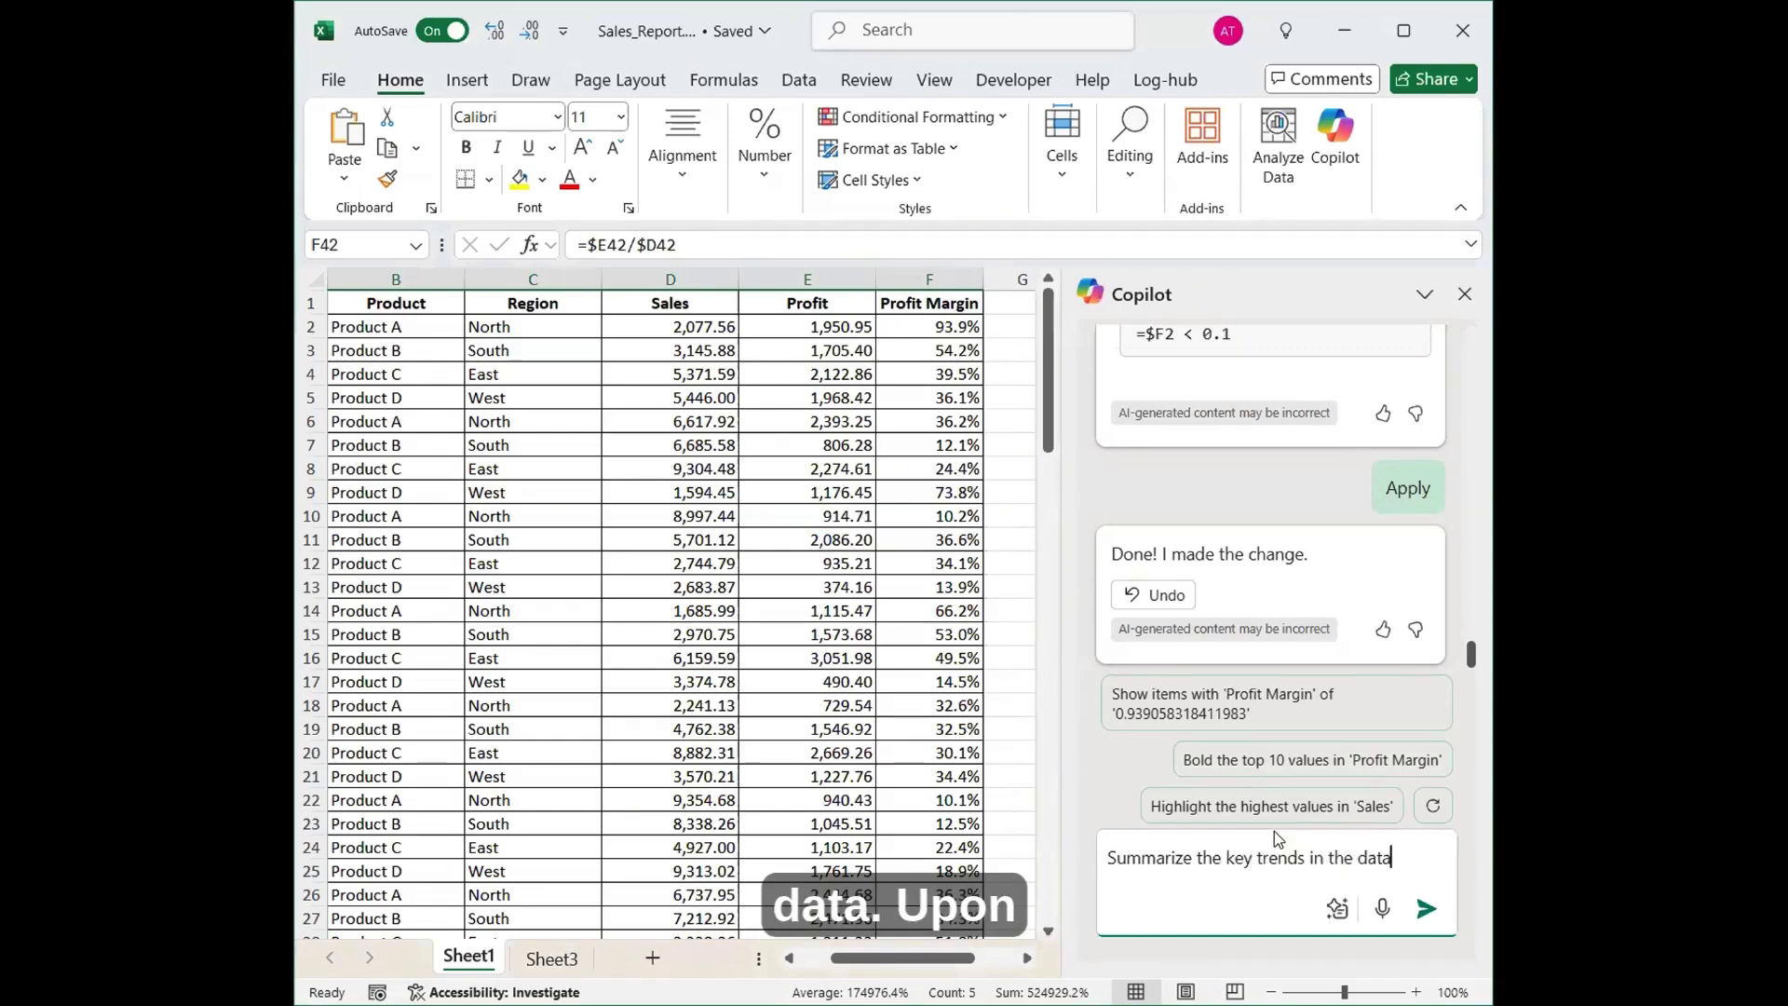
key(Return)
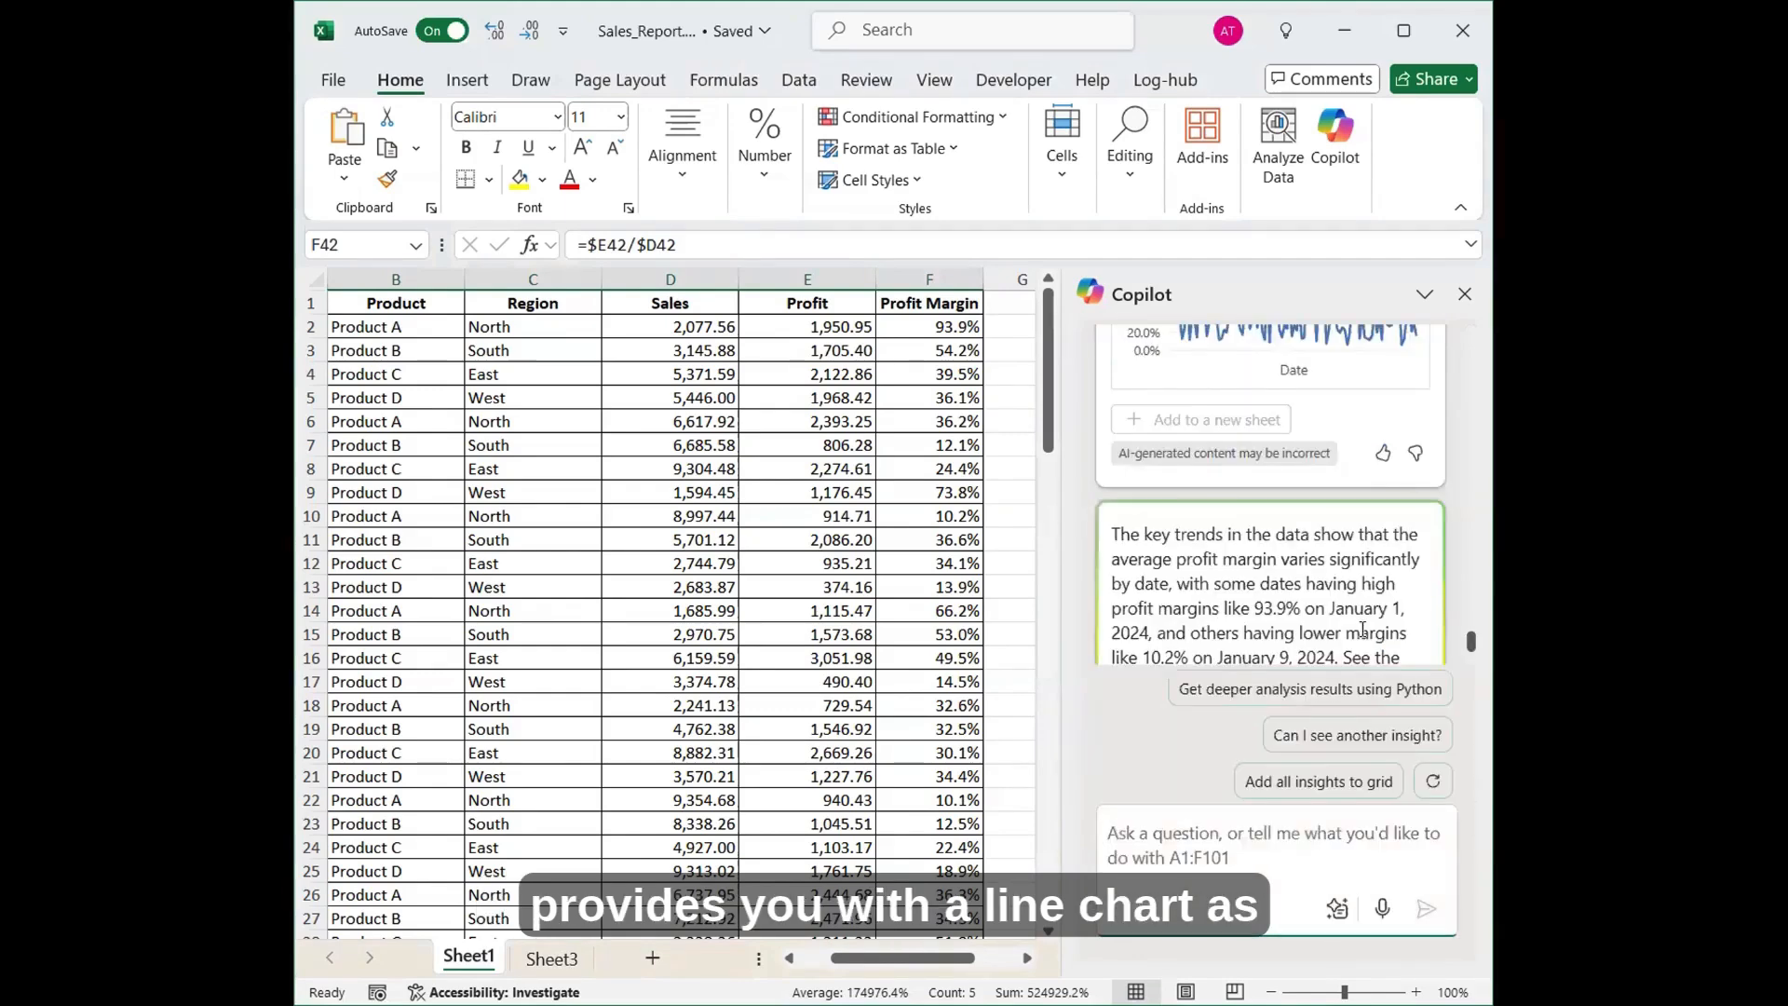
scroll(1360, 652, down, 2)
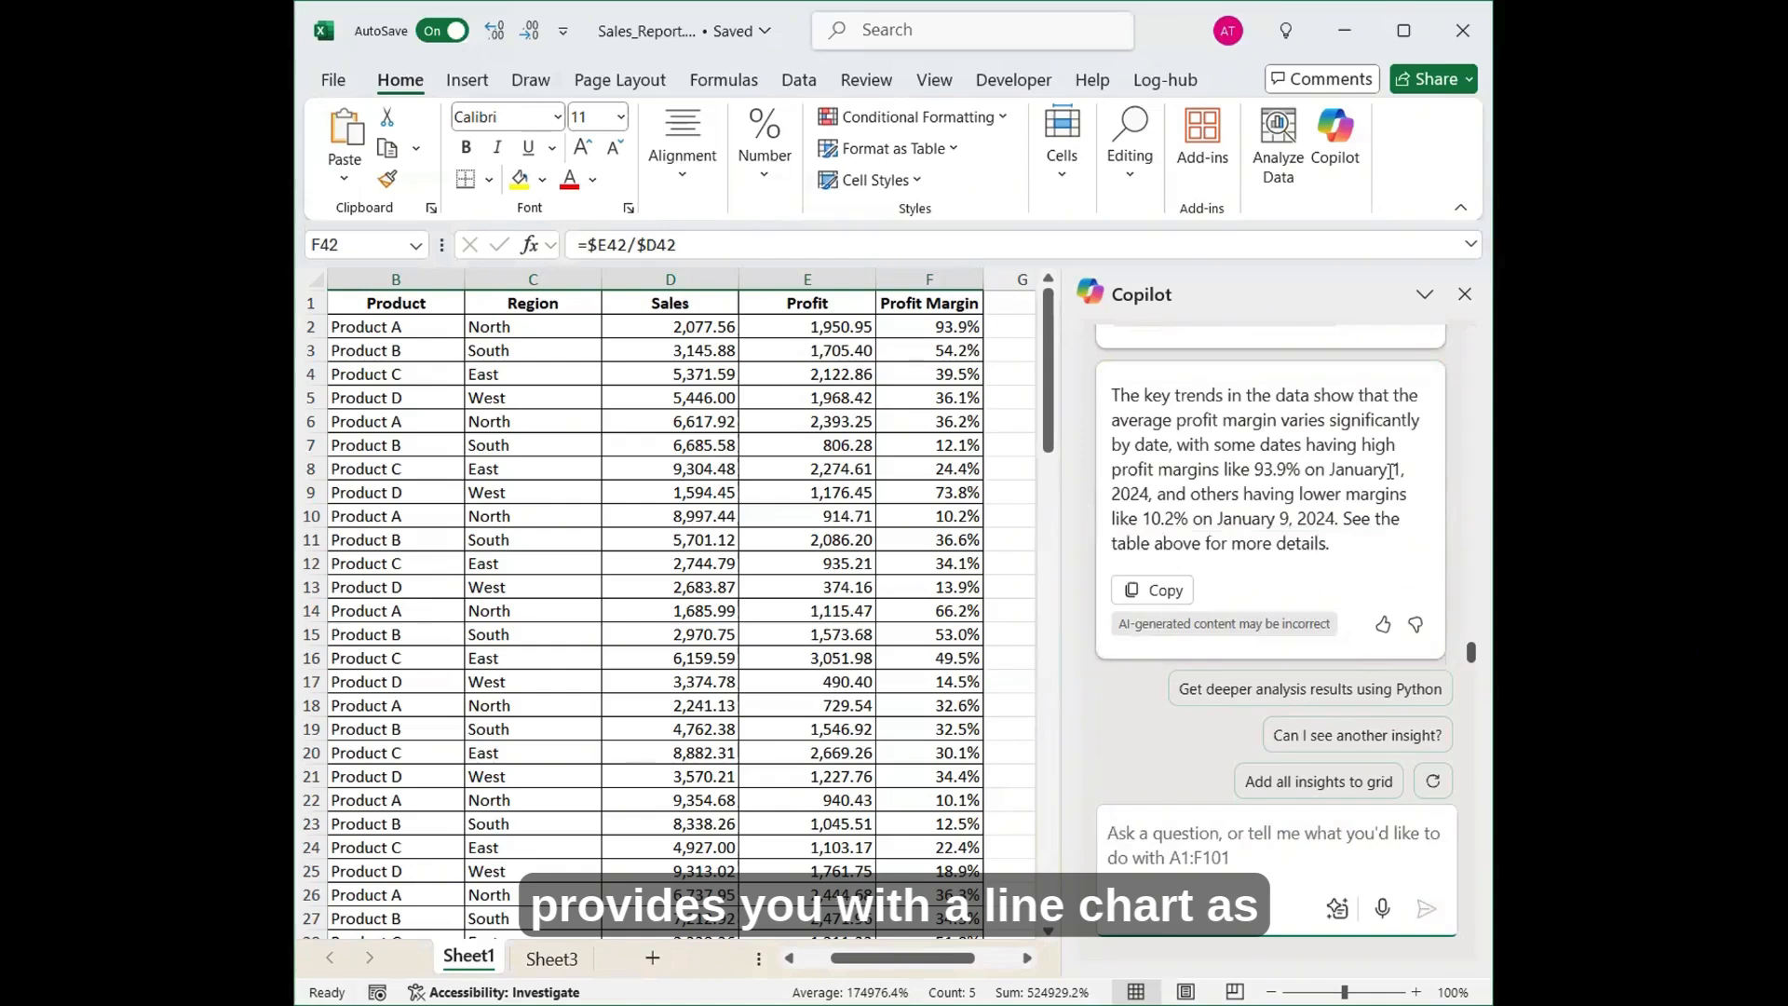
drag(1334, 548, 1090, 403)
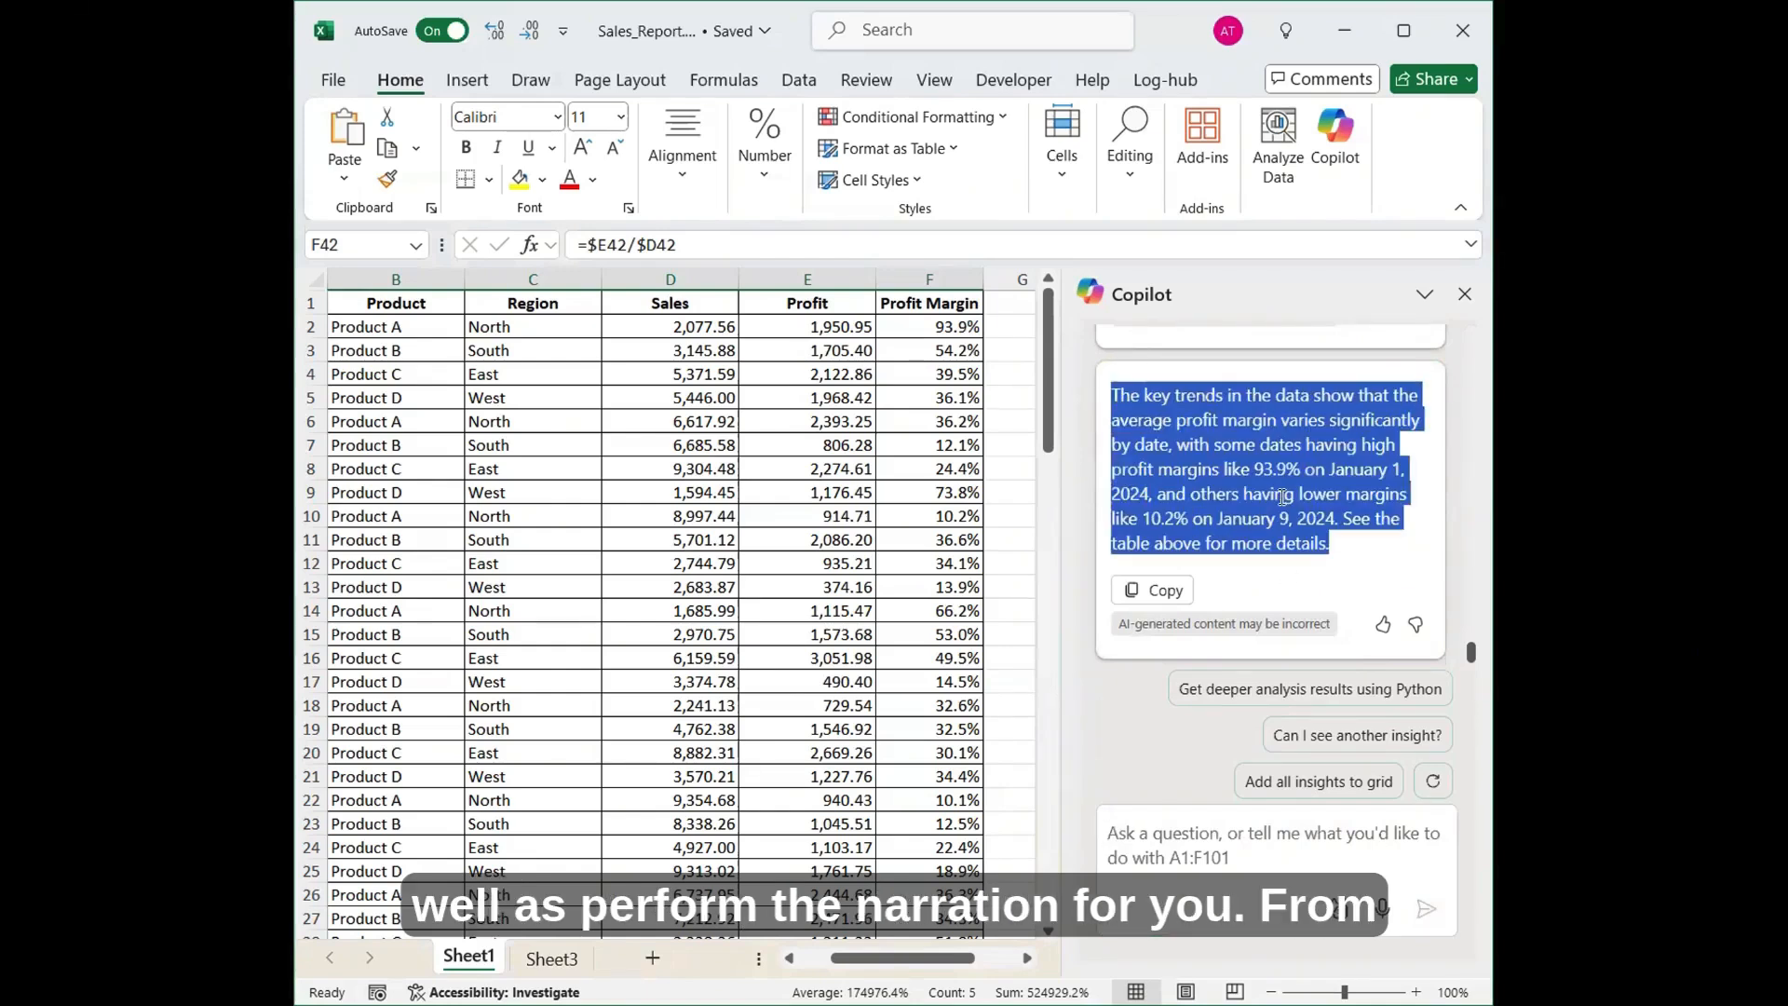
click(1283, 494)
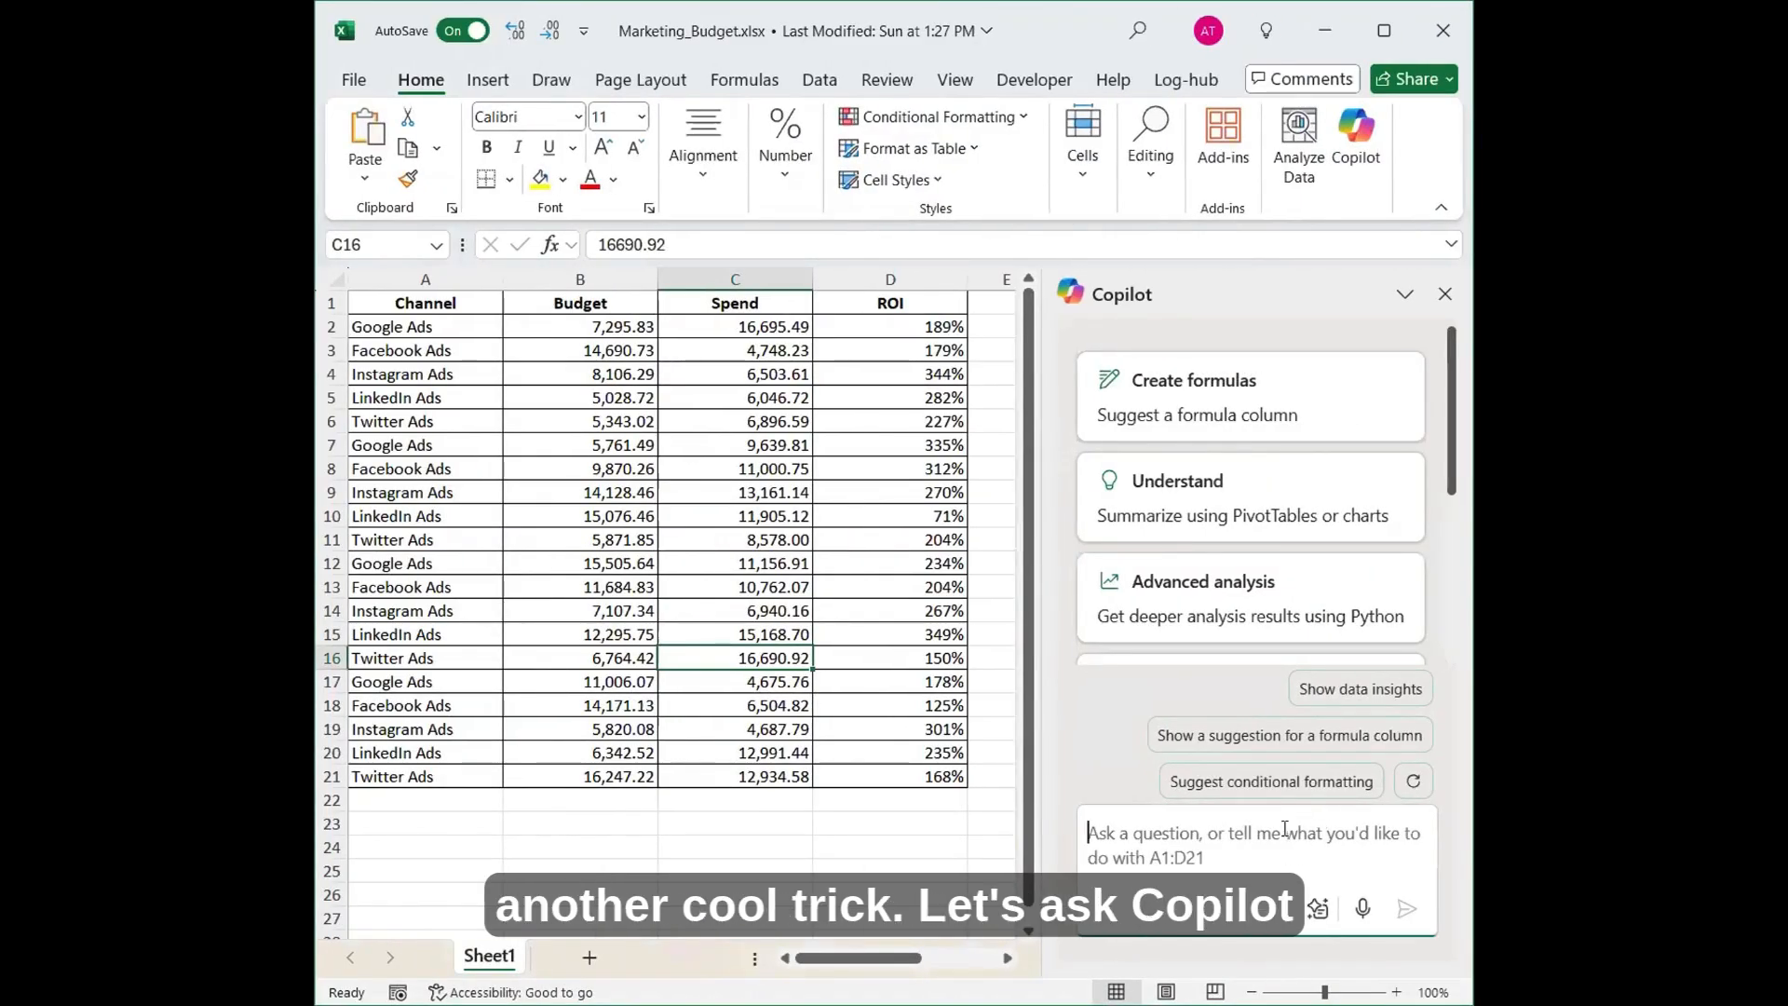
Step: Prompt Copilot in the Marketing_Budget.xlsx workbook with "Show me how to optimize the marketing budget based on ROI"
text(Show me)
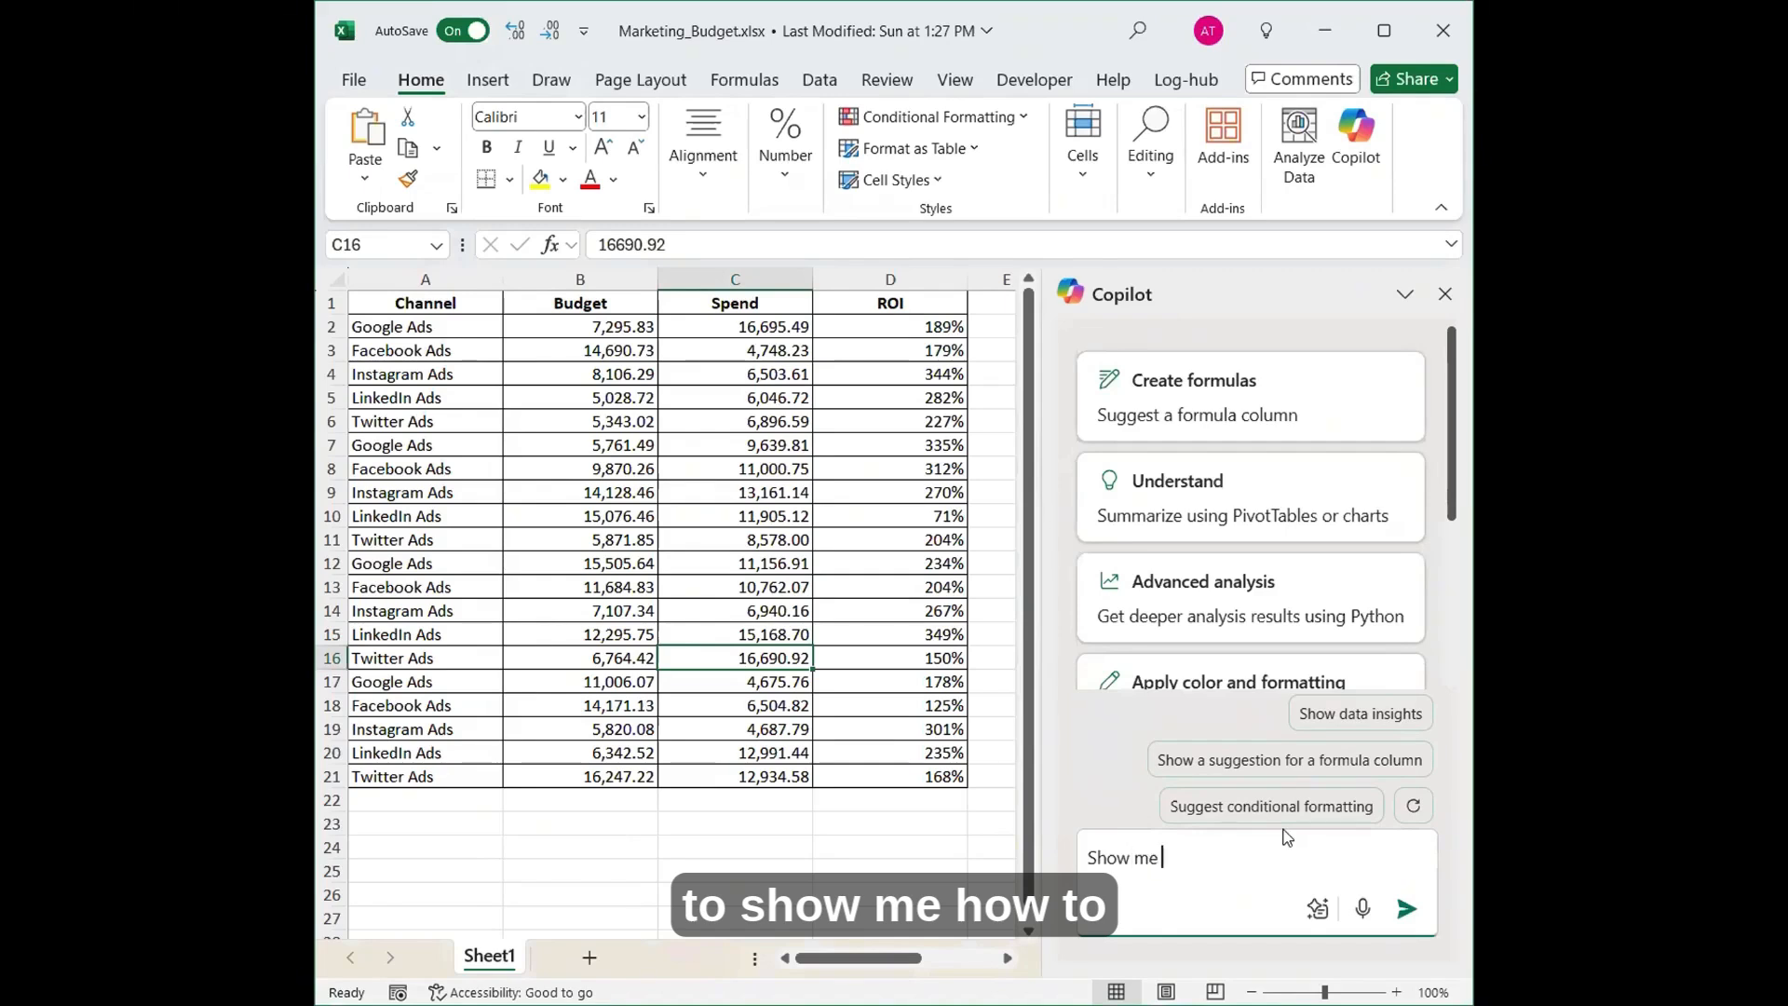
text( how to optim)
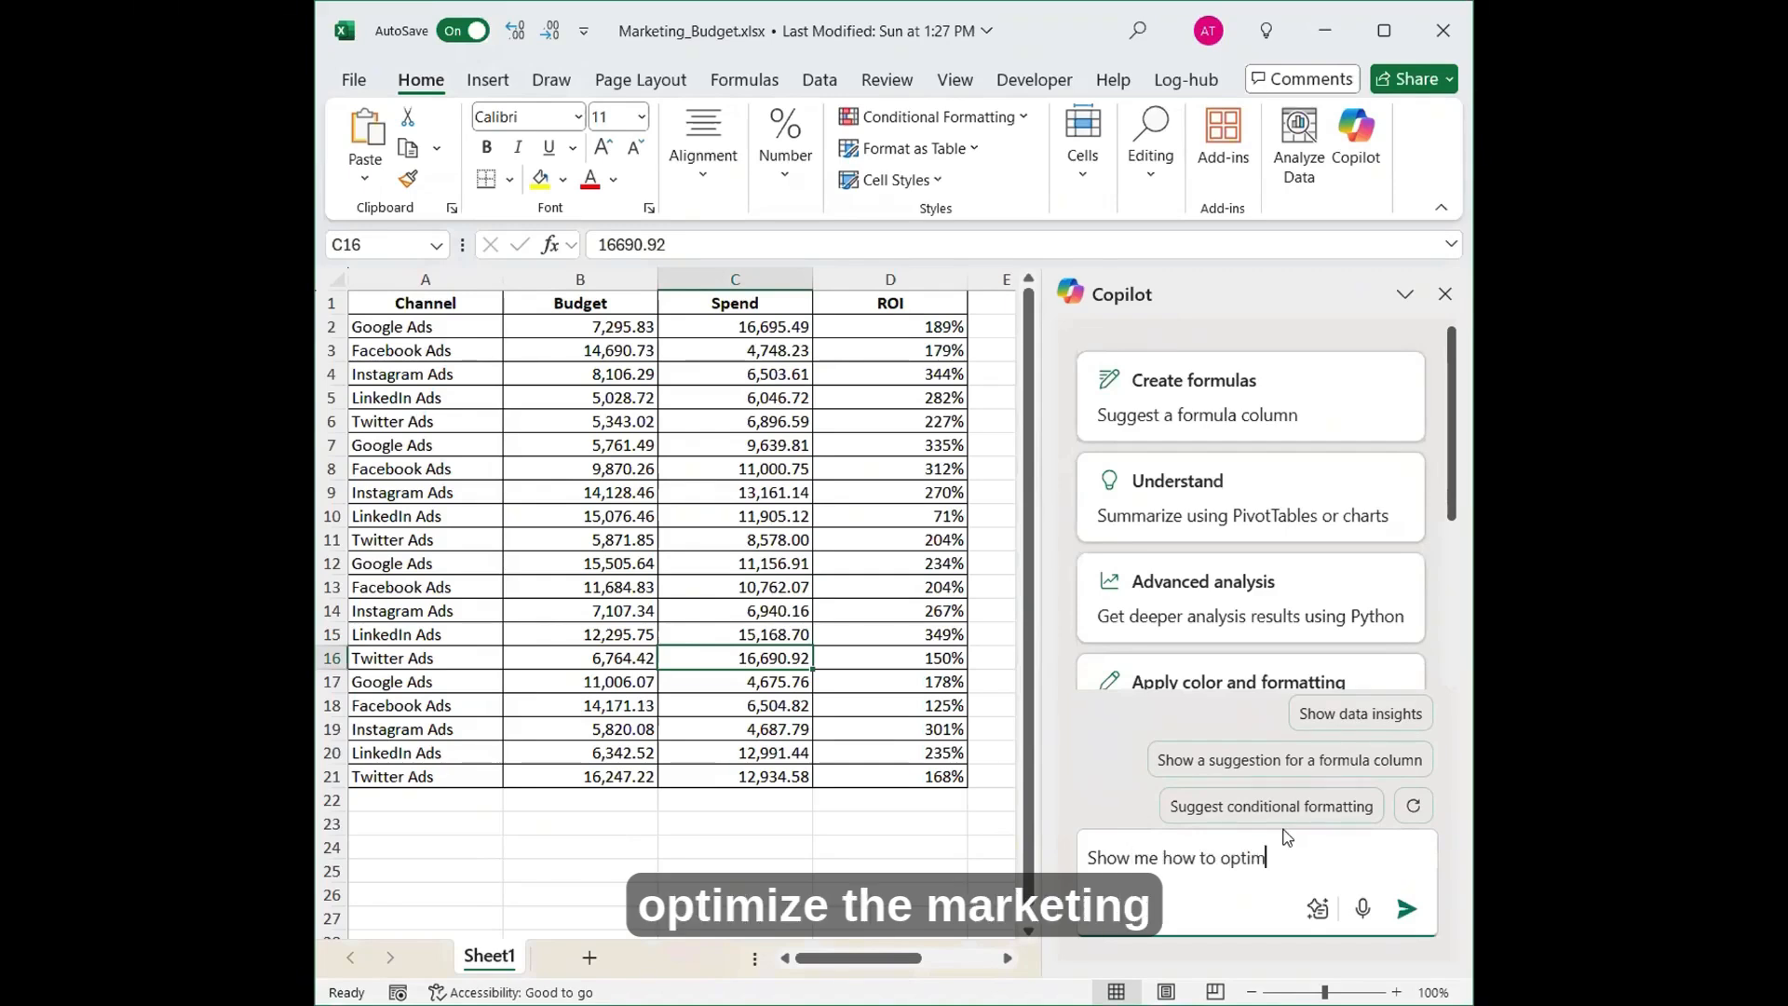
text(ize the marketing b)
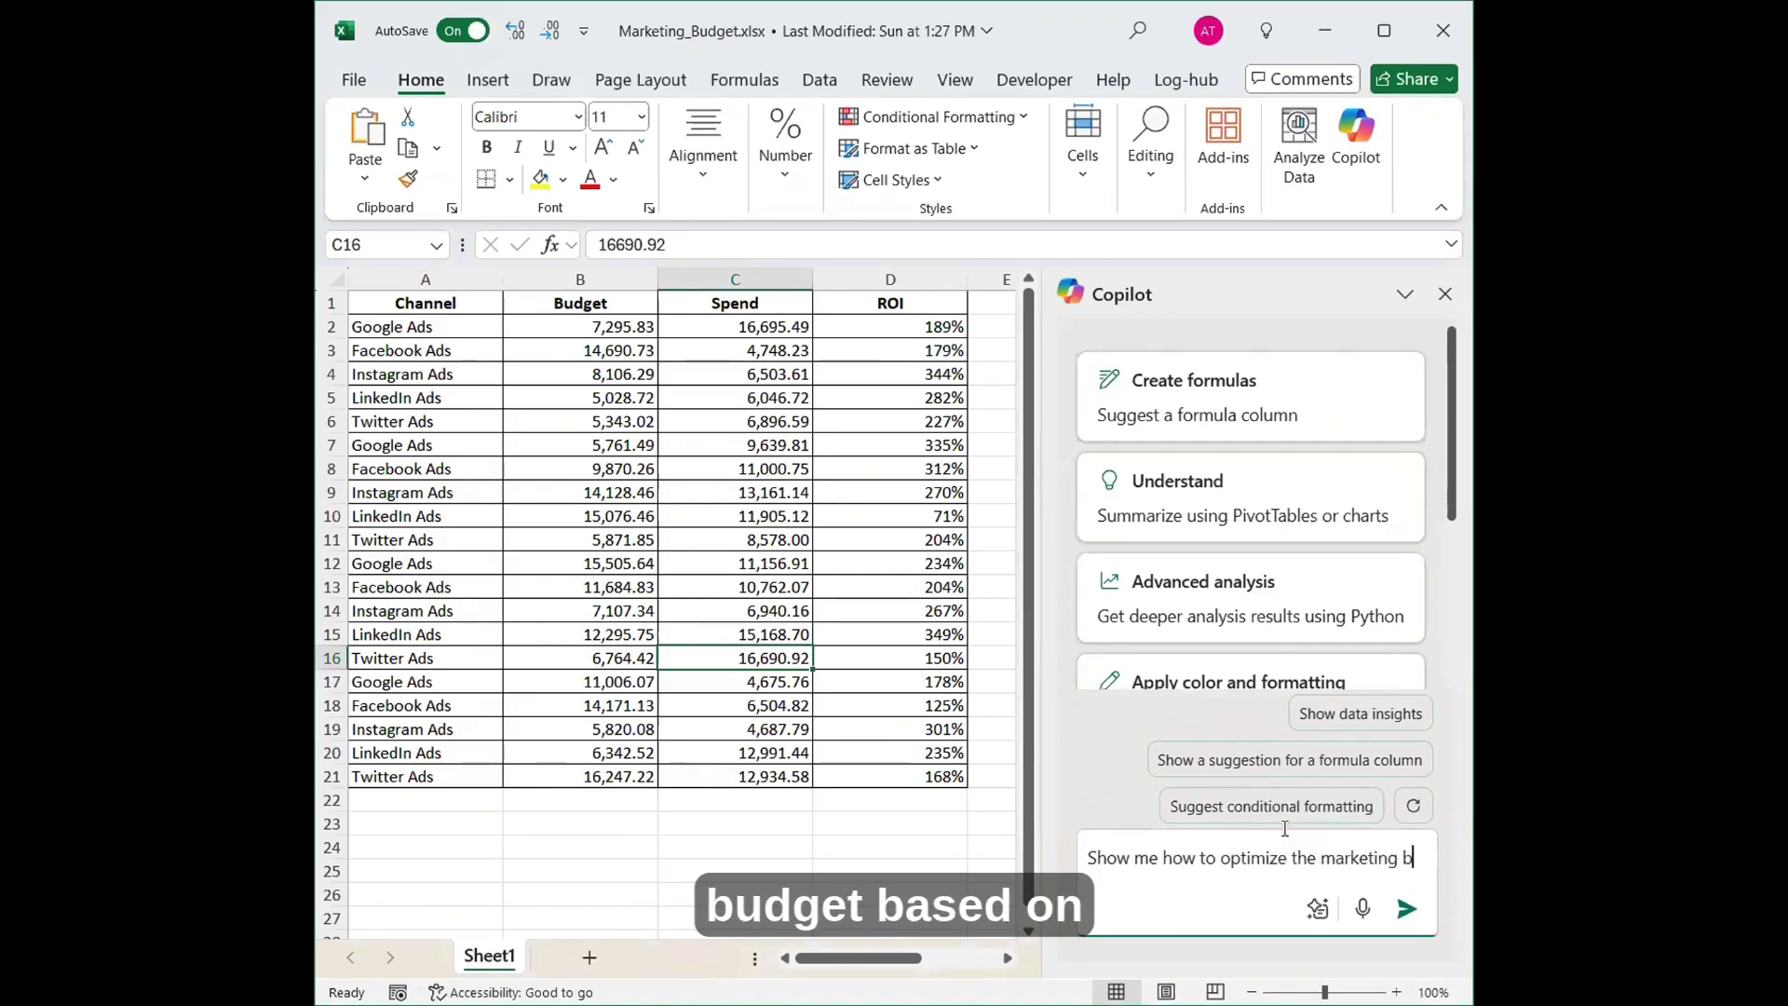
text(udget based)
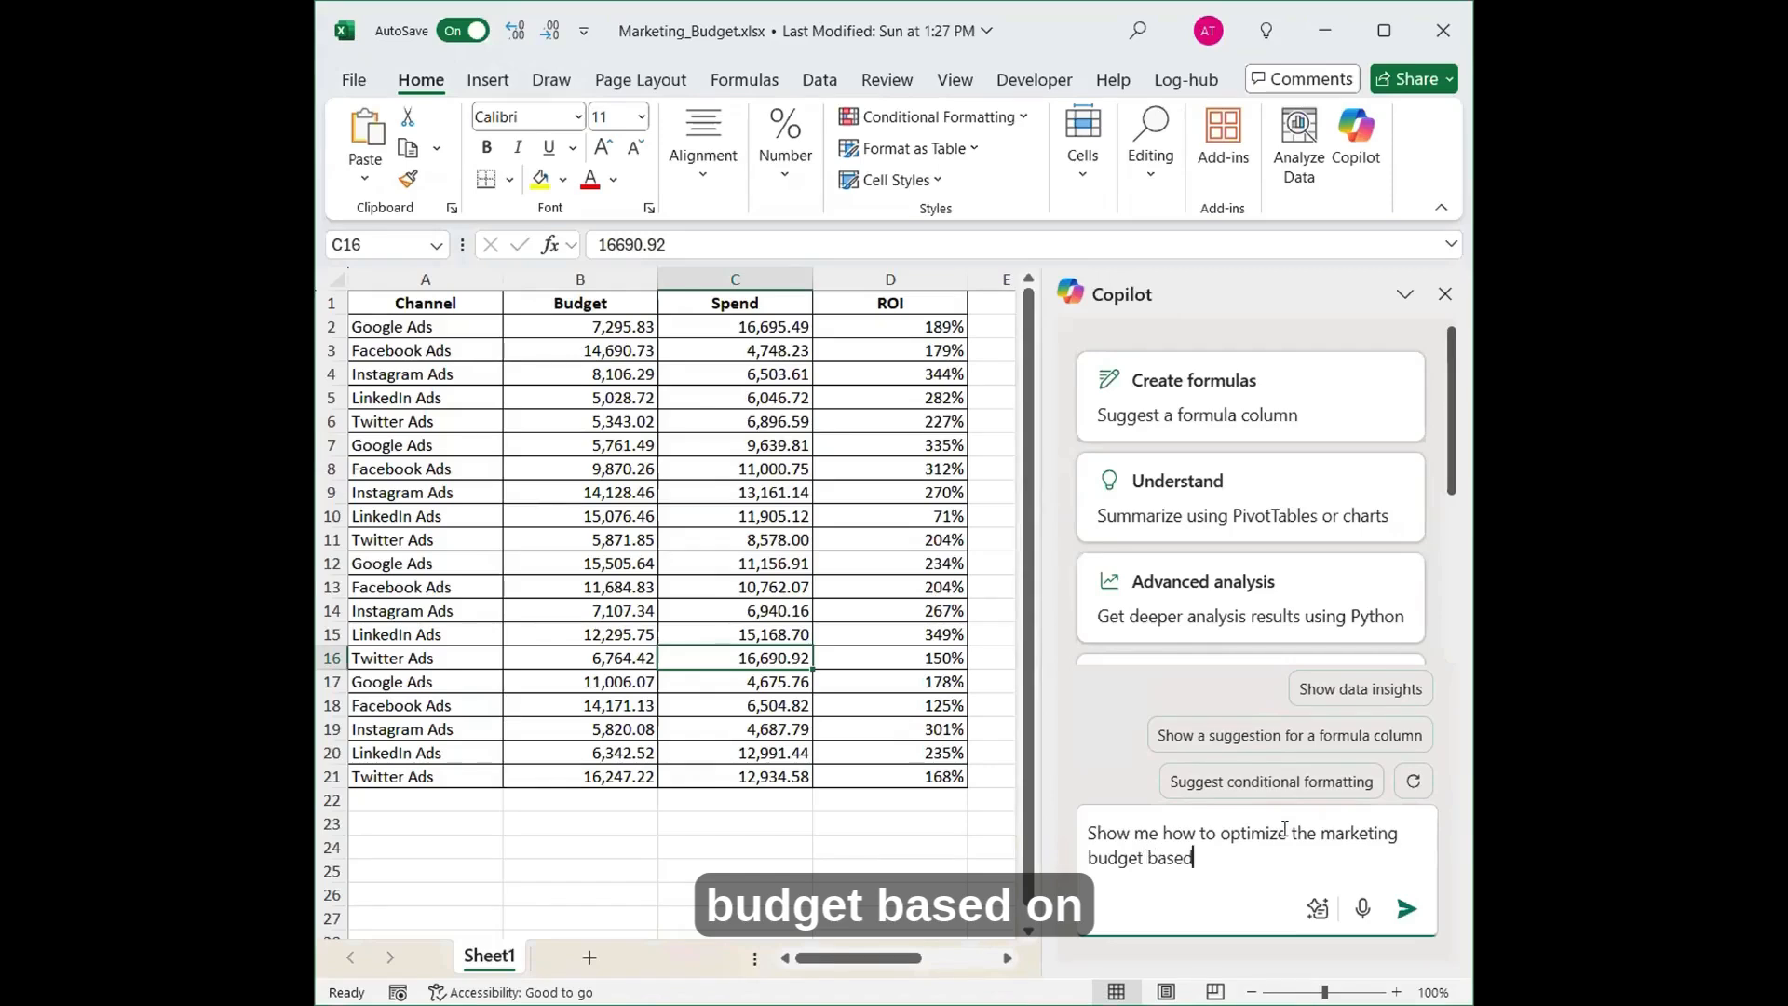
text( on ROI)
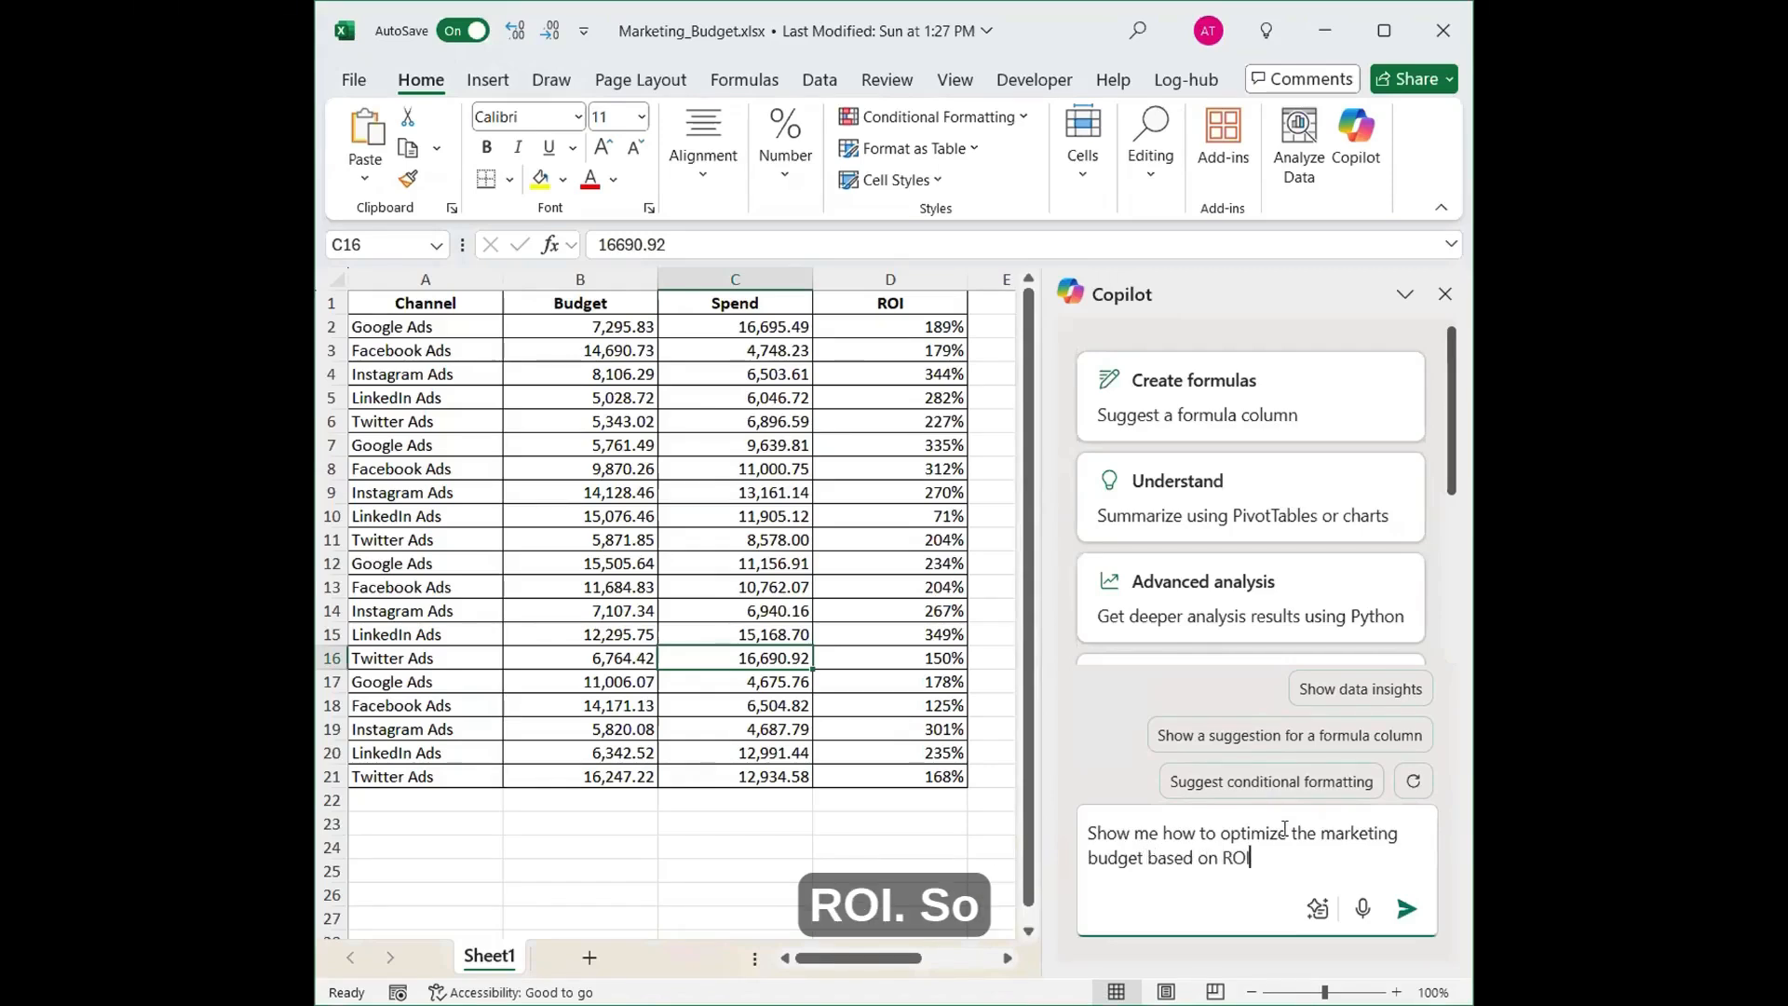
key(Return)
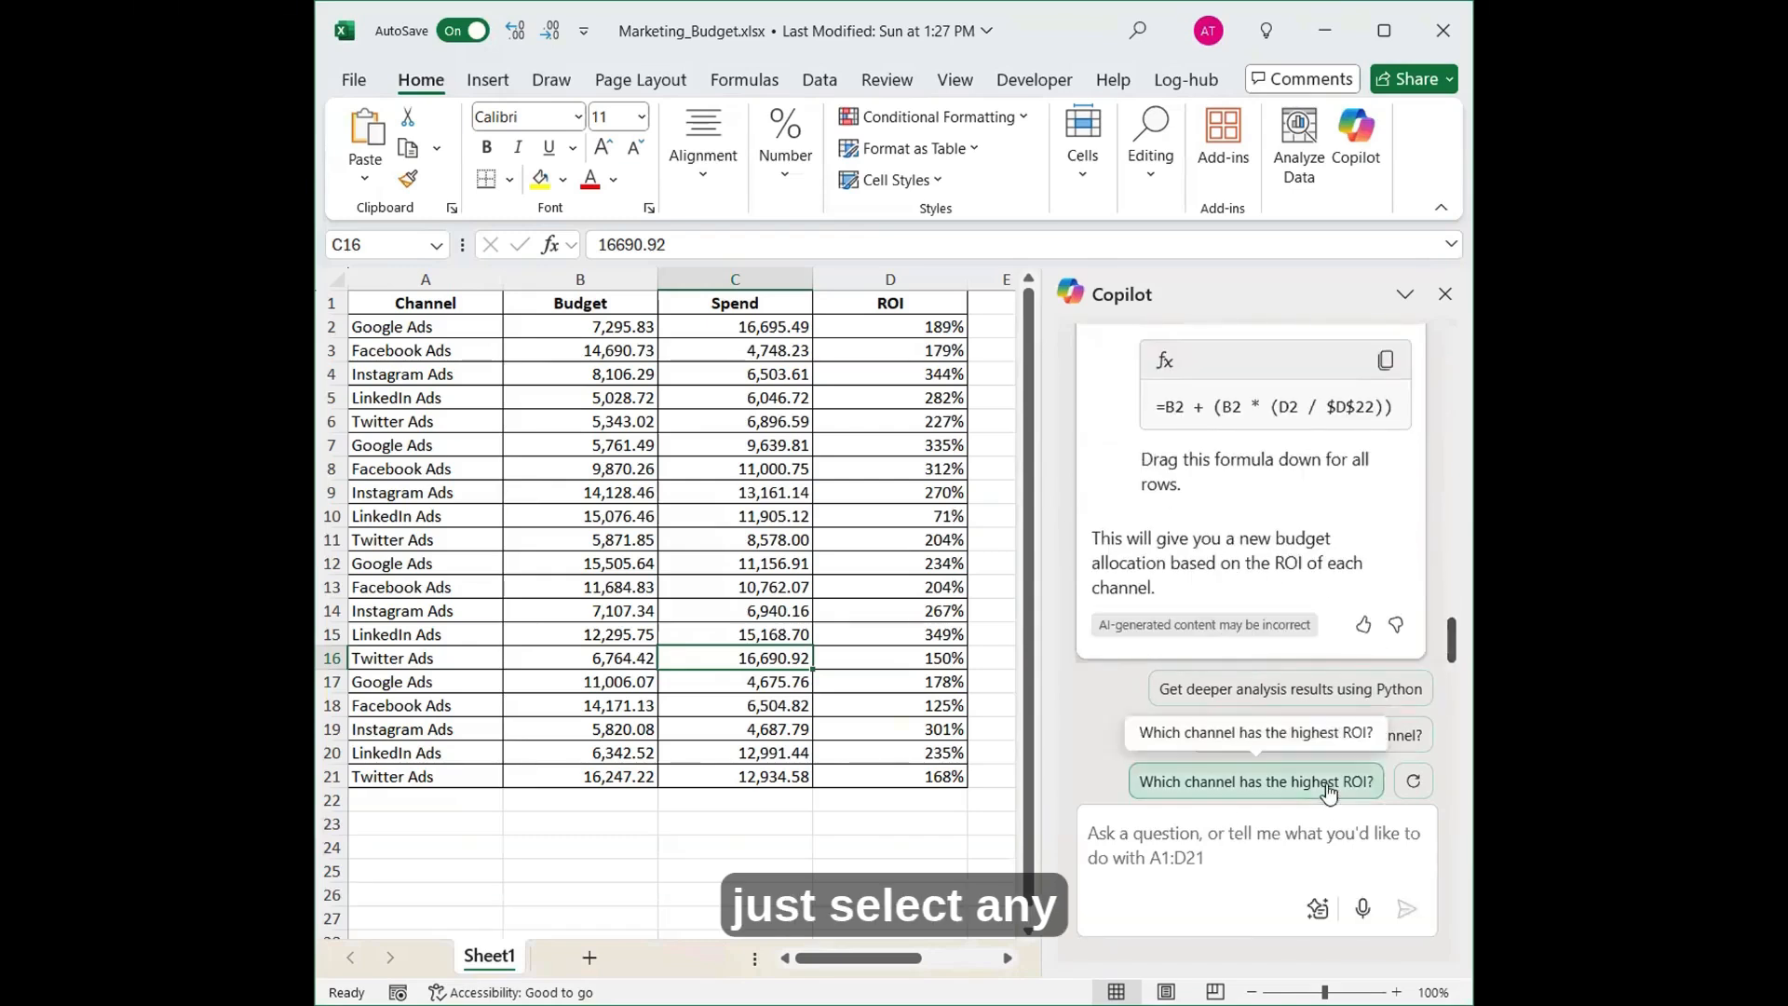
Step: Ask Copilot the suggested question "Which channel has the highest ROI?" and add the resulting table to a new sheet
click(1369, 780)
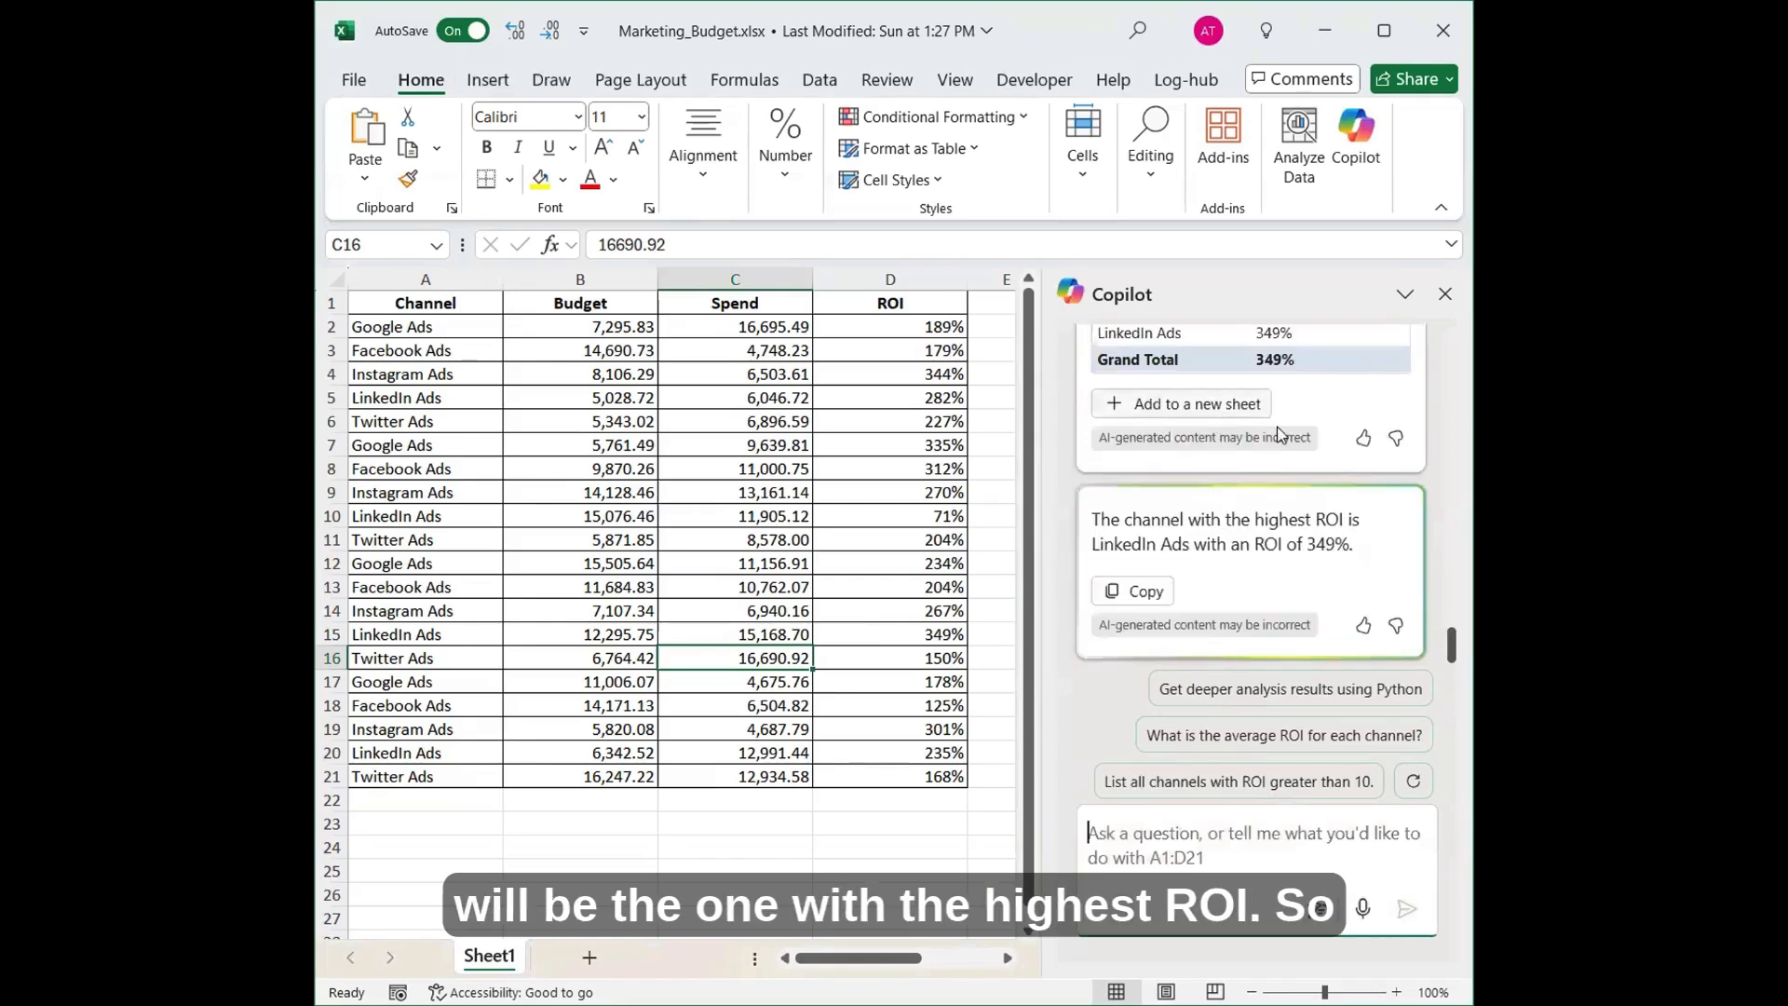
scroll(1284, 434, up, 2)
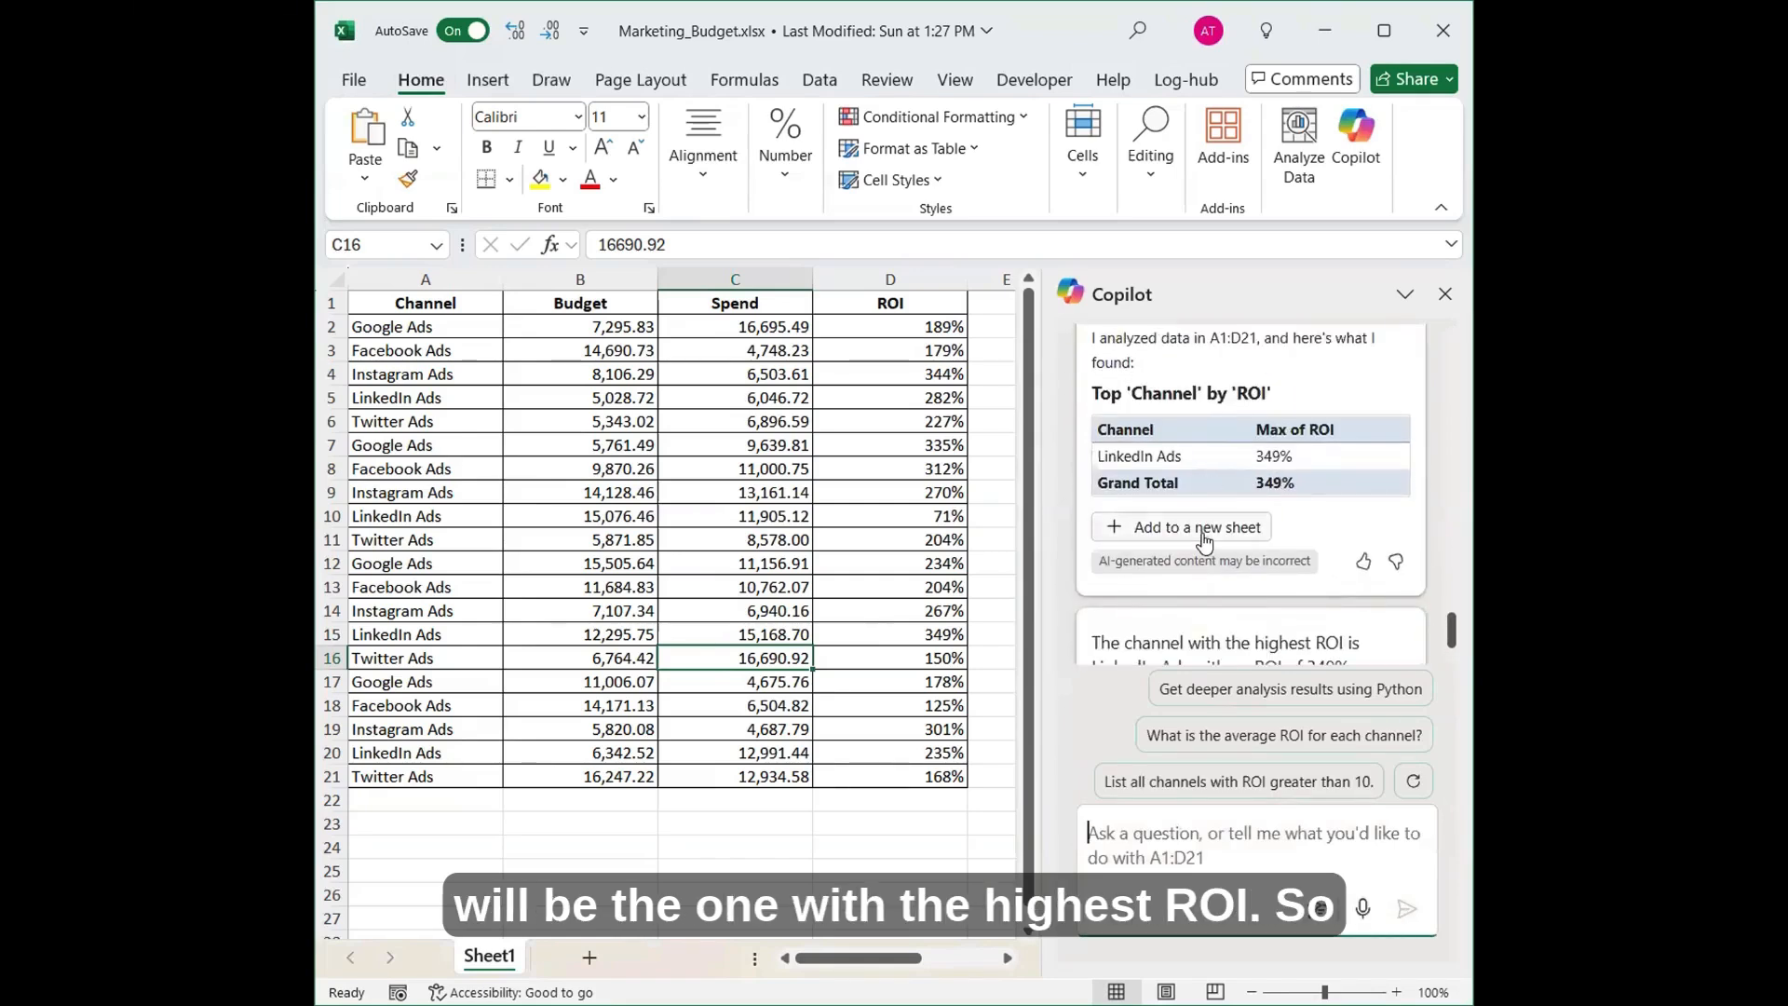
scroll(1216, 421, down, 2)
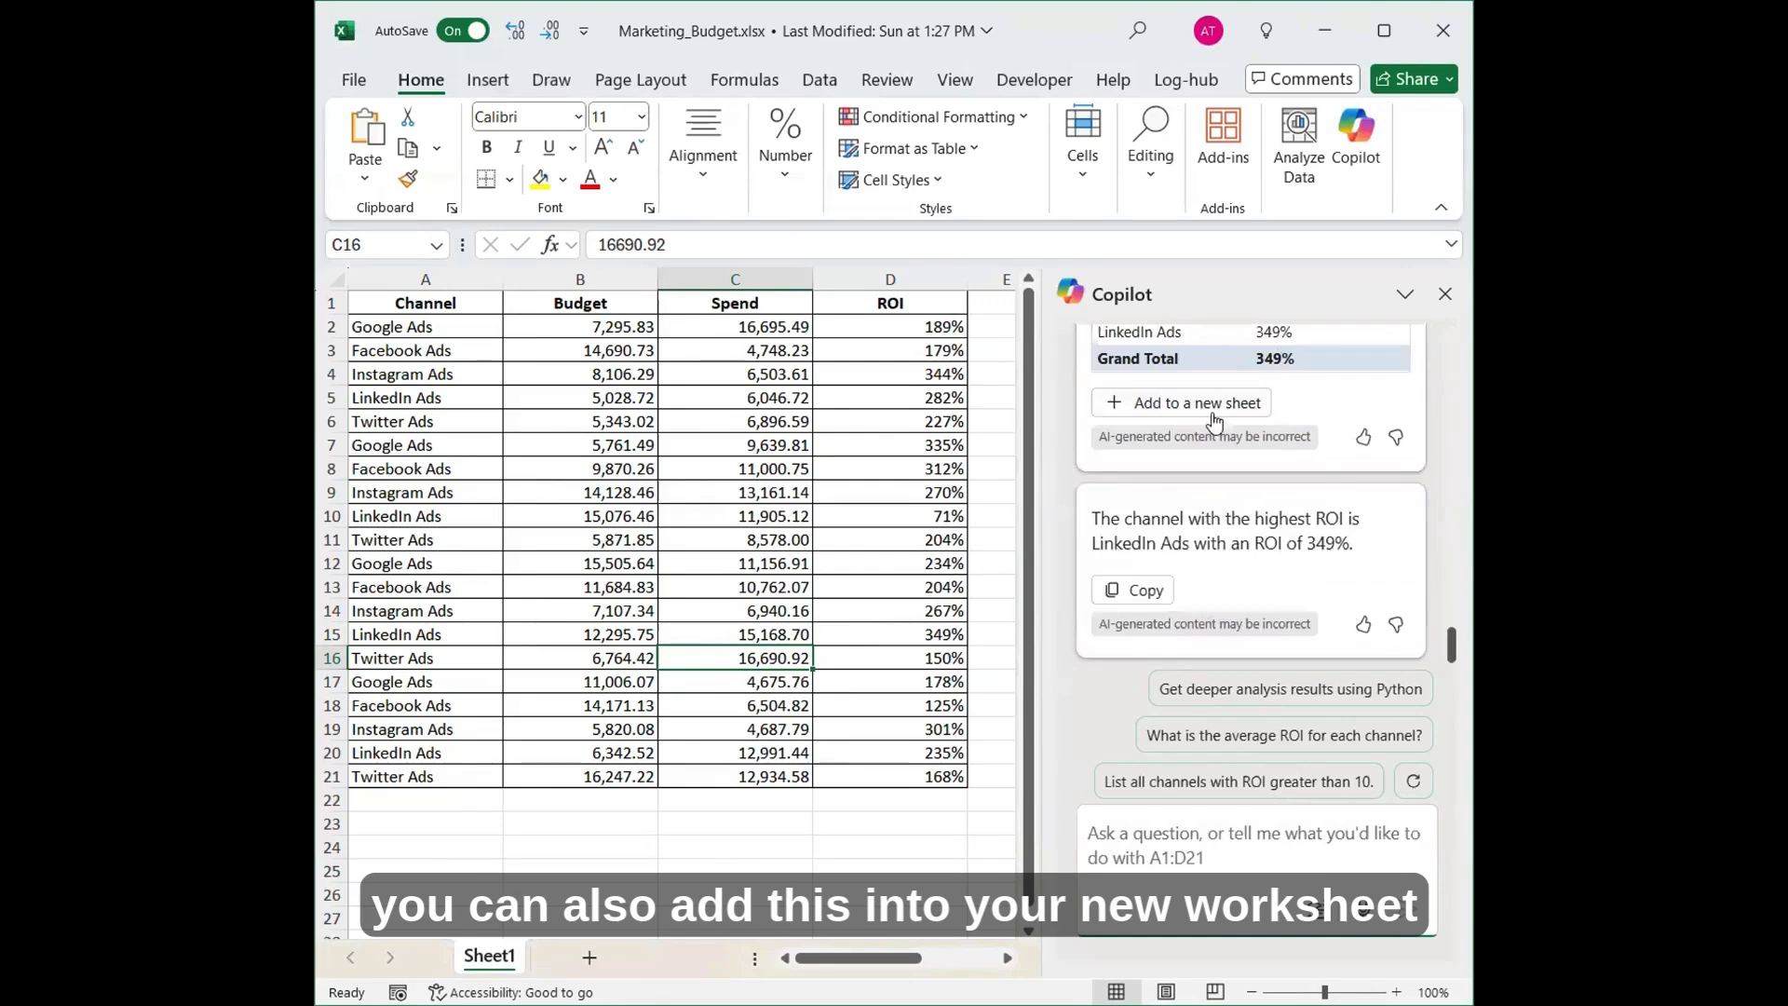
click(1211, 400)
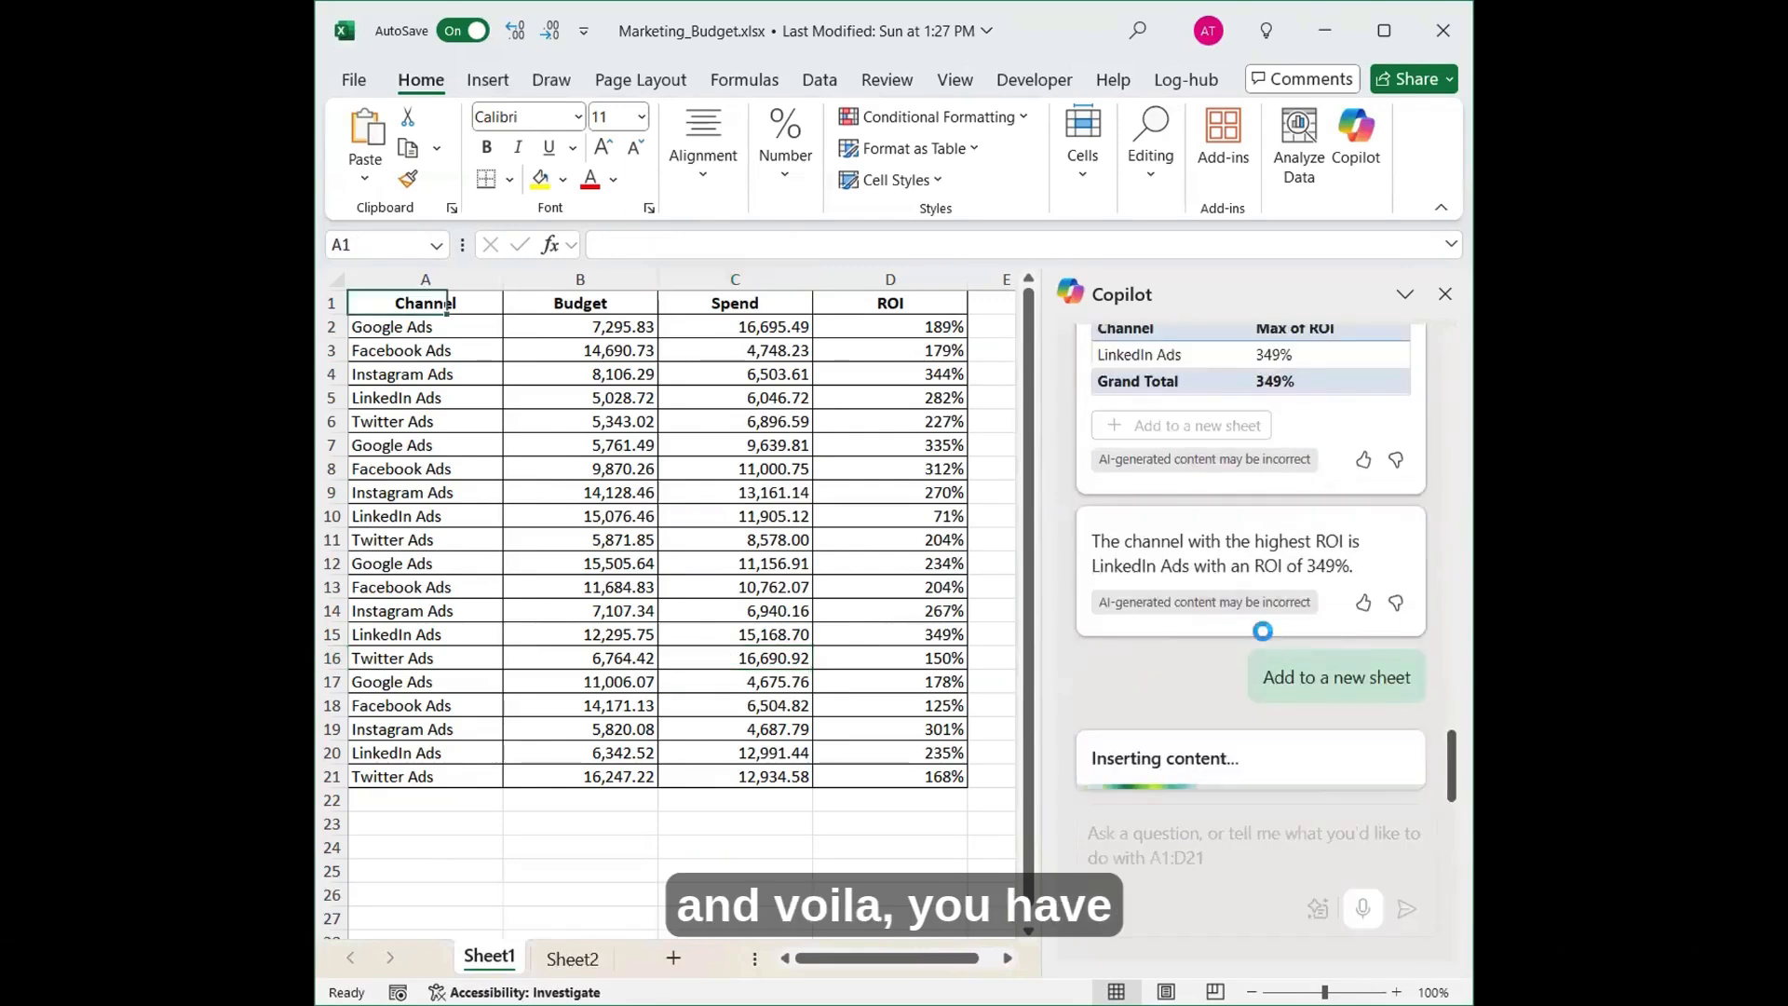